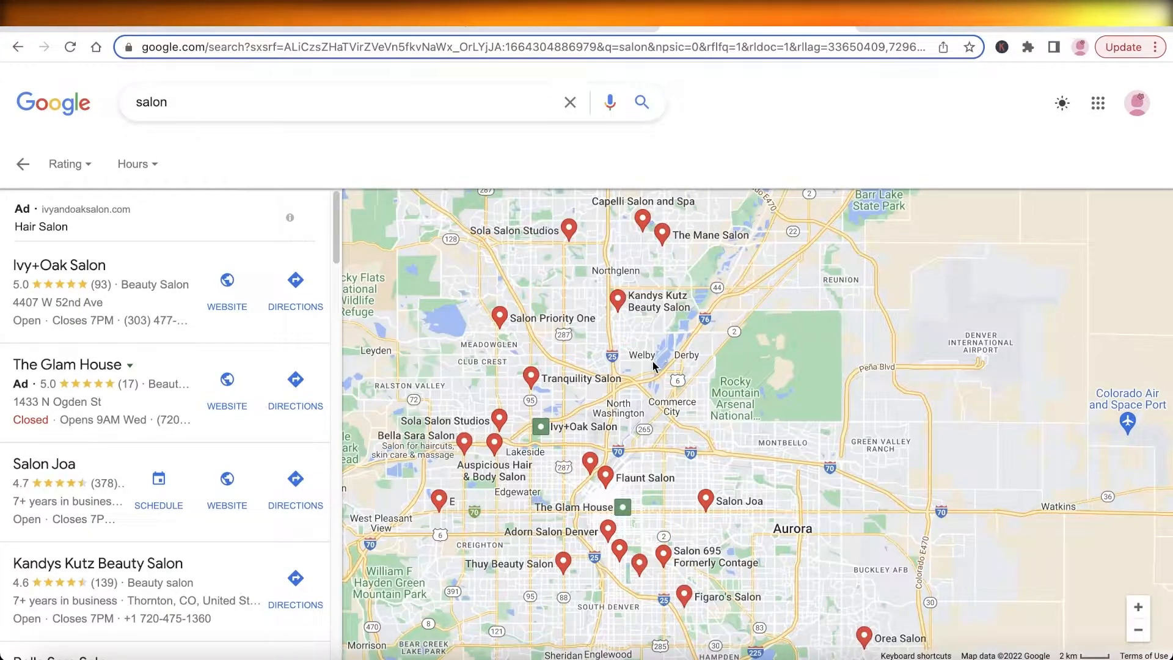
Examine the salon search results on the map around central Denver
{"action": "scroll", "coordinate": [648, 368], "scroll_direction": "up", "scroll_amount": 3}
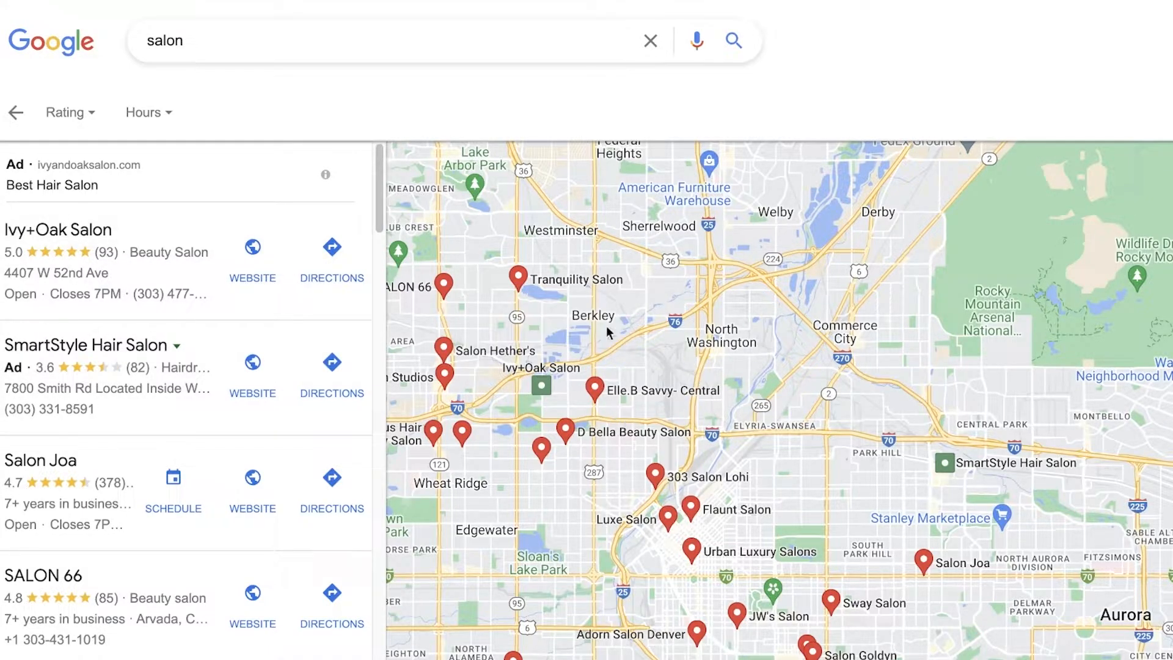
{"action": "left_click_drag", "start_coordinate": [569, 278], "coordinate": [642, 163]}
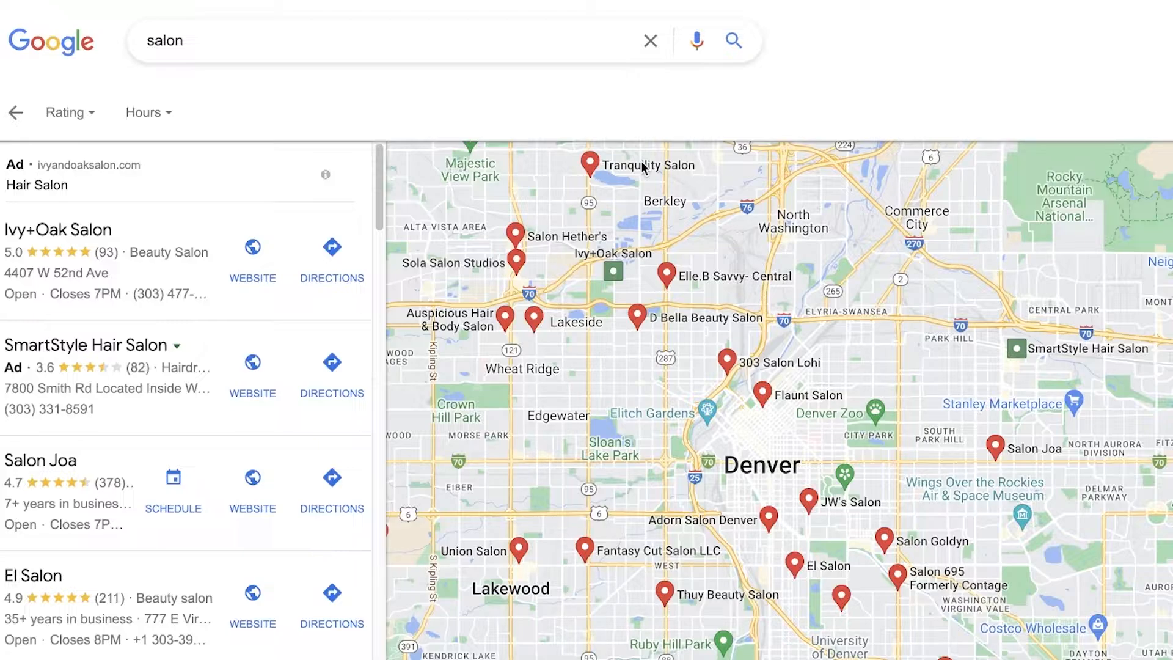
{"action": "left_click_drag", "start_coordinate": [606, 431], "coordinate": [636, 356]}
{"action": "scroll", "coordinate": [650, 427], "scroll_direction": "up", "scroll_amount": 1}
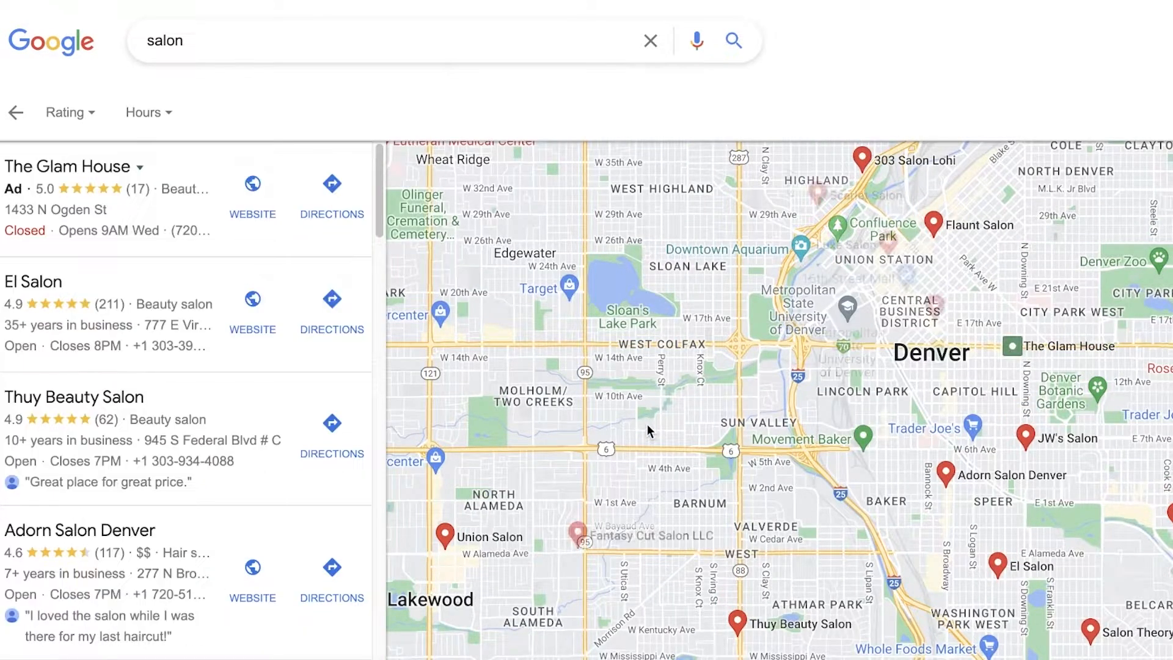
{"action": "left_click_drag", "start_coordinate": [776, 339], "coordinate": [561, 380]}
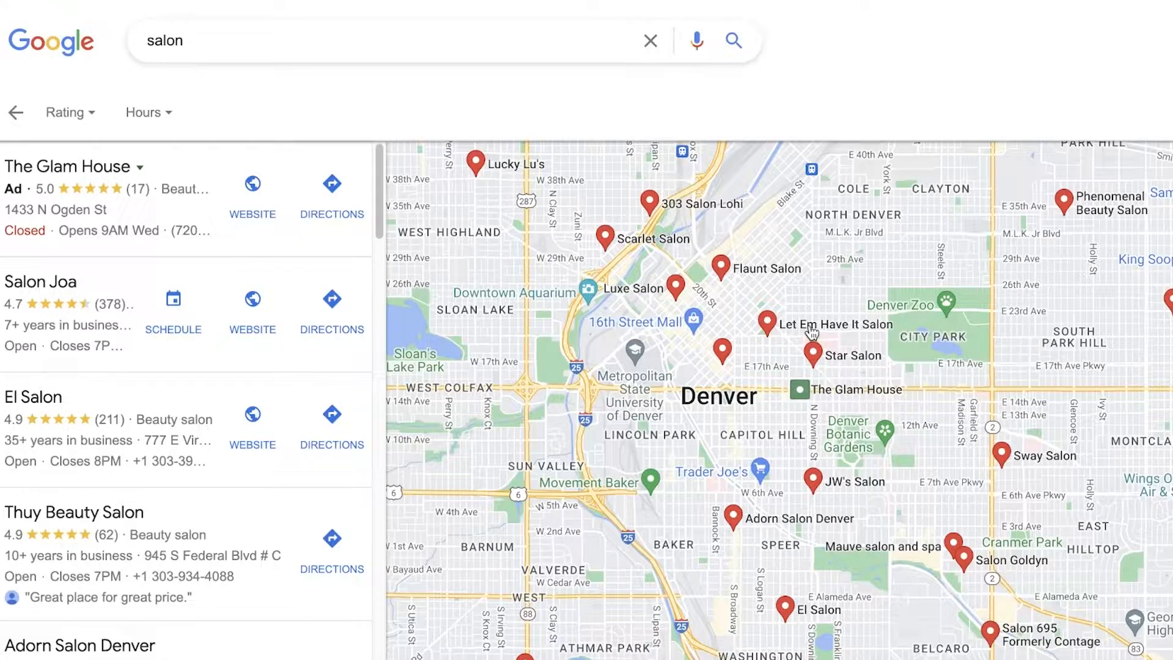
{"action": "mouse_move", "coordinate": [812, 332]}
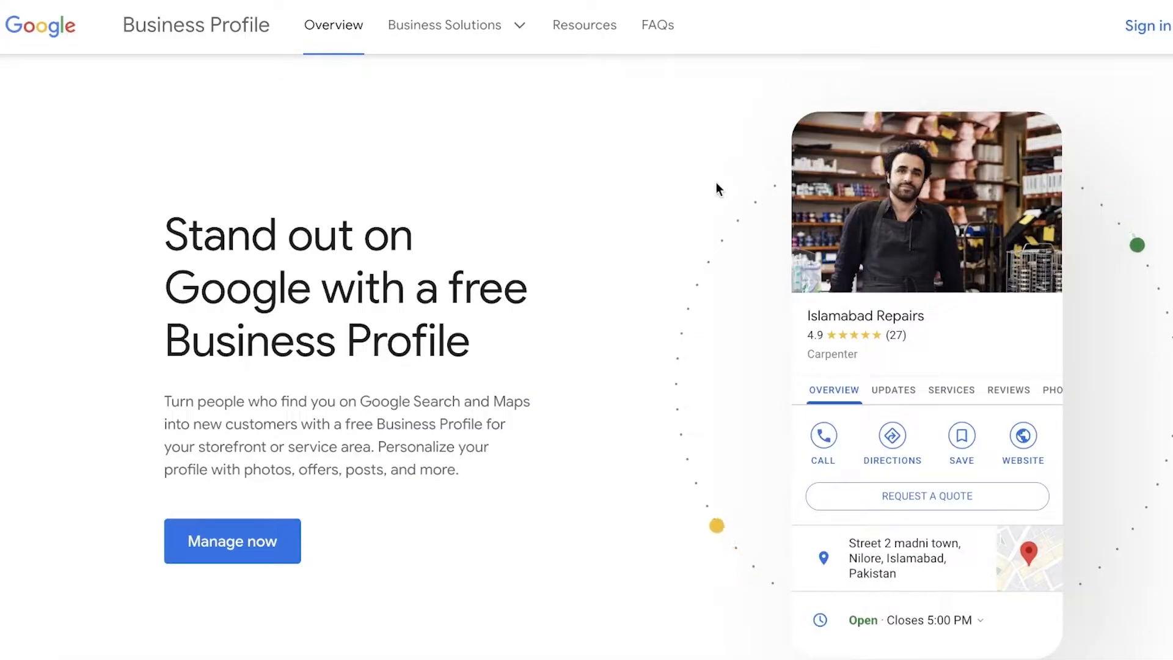
Review the feature sections of the Google Business Profile overview page and start signing in
{"action": "scroll", "coordinate": [716, 182], "scroll_direction": "down", "scroll_amount": 8}
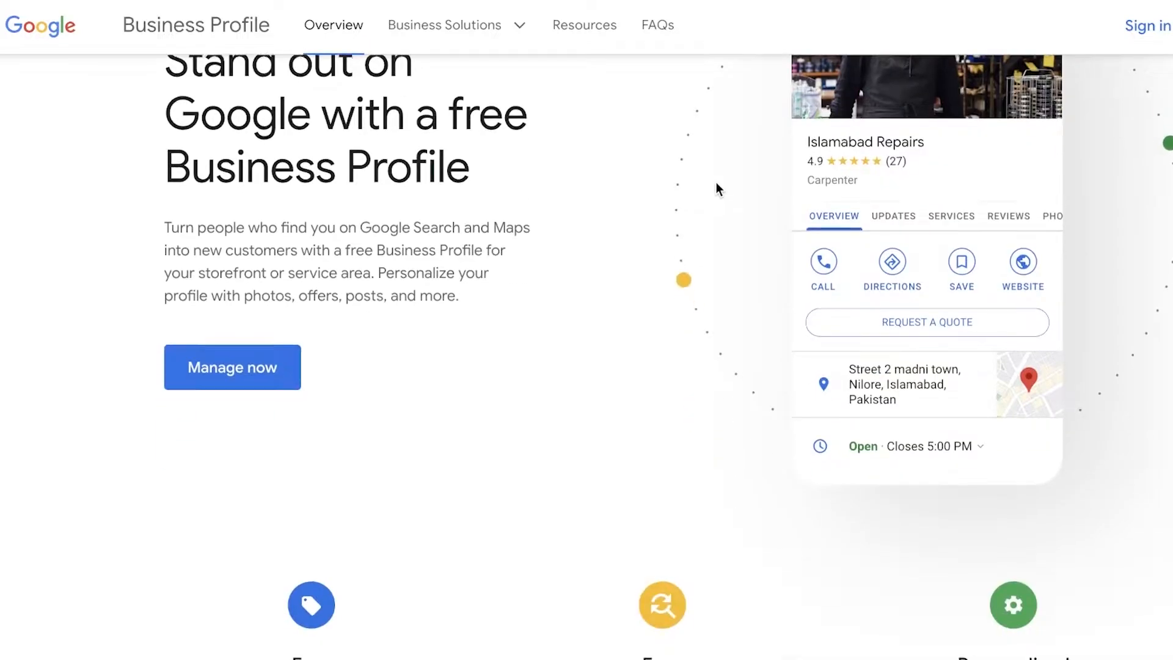
{"action": "scroll", "coordinate": [716, 183], "scroll_direction": "down", "scroll_amount": 3}
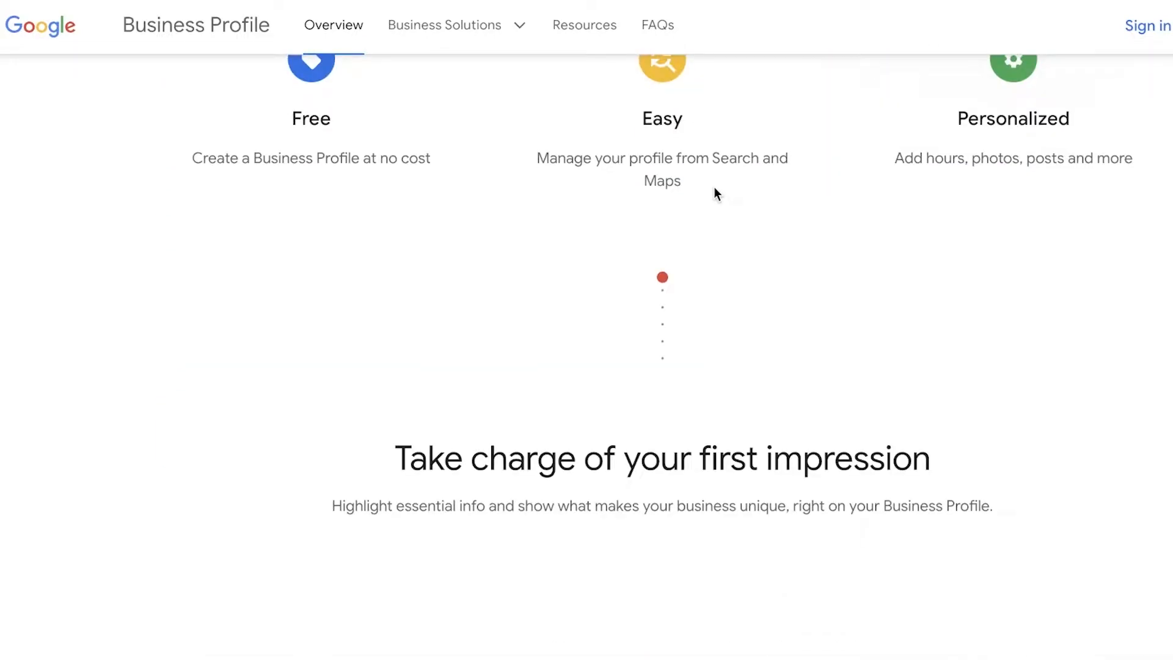
{"action": "scroll", "coordinate": [714, 190], "scroll_direction": "up", "scroll_amount": 10}
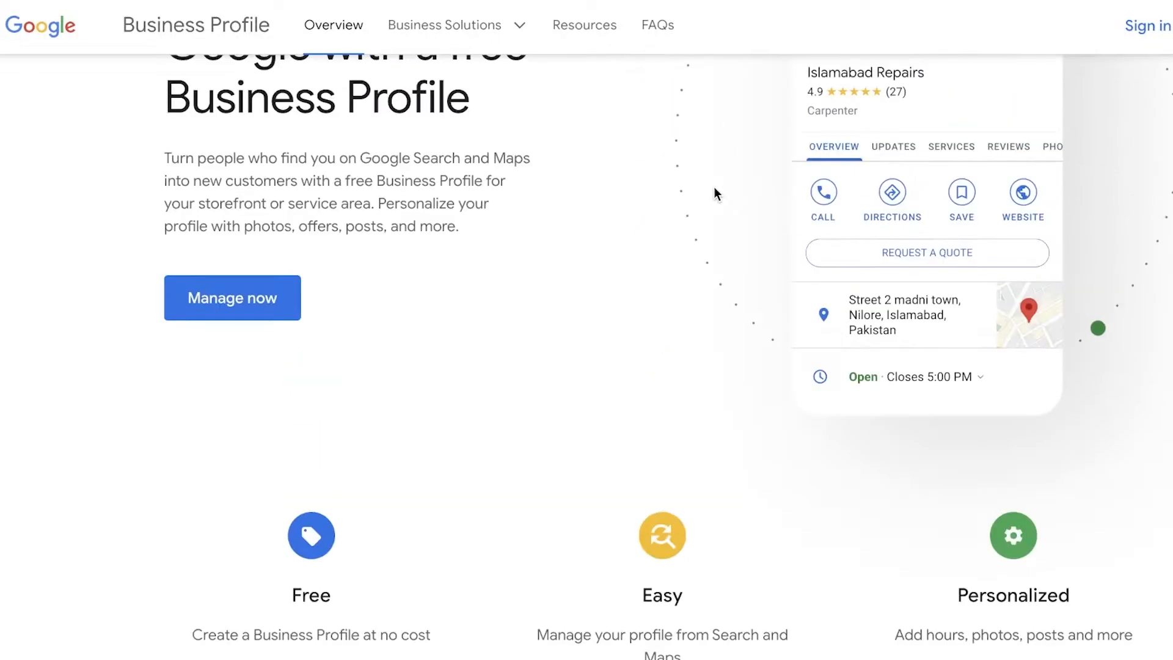
{"action": "scroll", "coordinate": [714, 189], "scroll_direction": "down", "scroll_amount": 6}
{"action": "scroll", "coordinate": [716, 193], "scroll_direction": "down", "scroll_amount": 8}
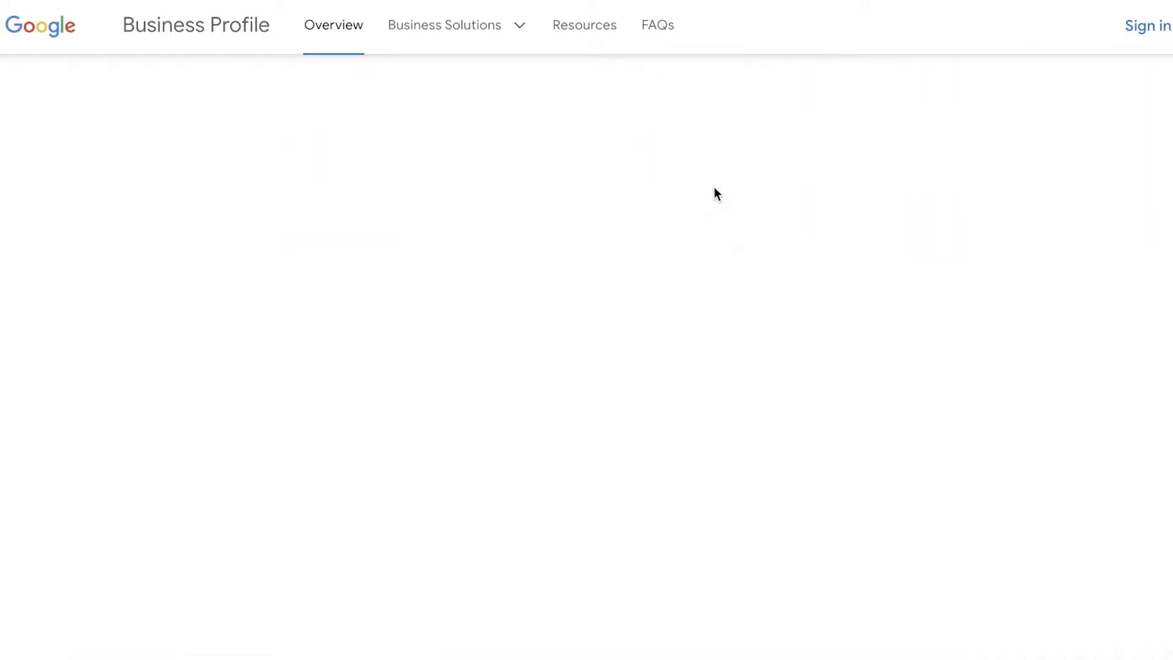
{"action": "scroll", "coordinate": [716, 196], "scroll_direction": "up", "scroll_amount": 4}
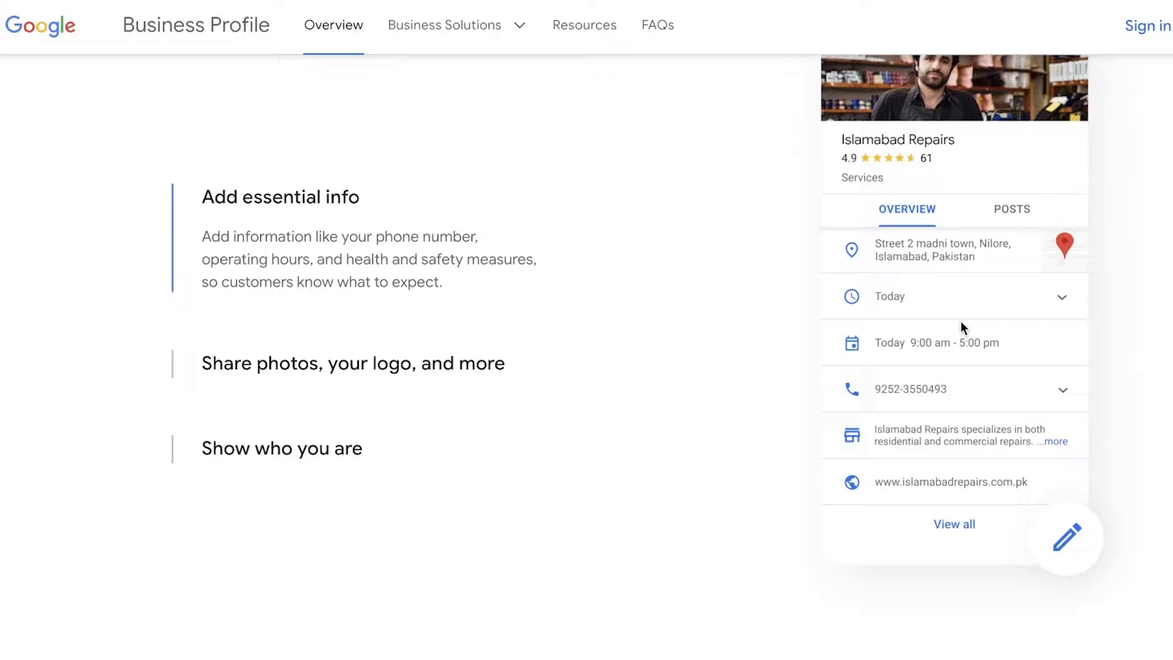
{"action": "scroll", "coordinate": [960, 321], "scroll_direction": "down", "scroll_amount": 12}
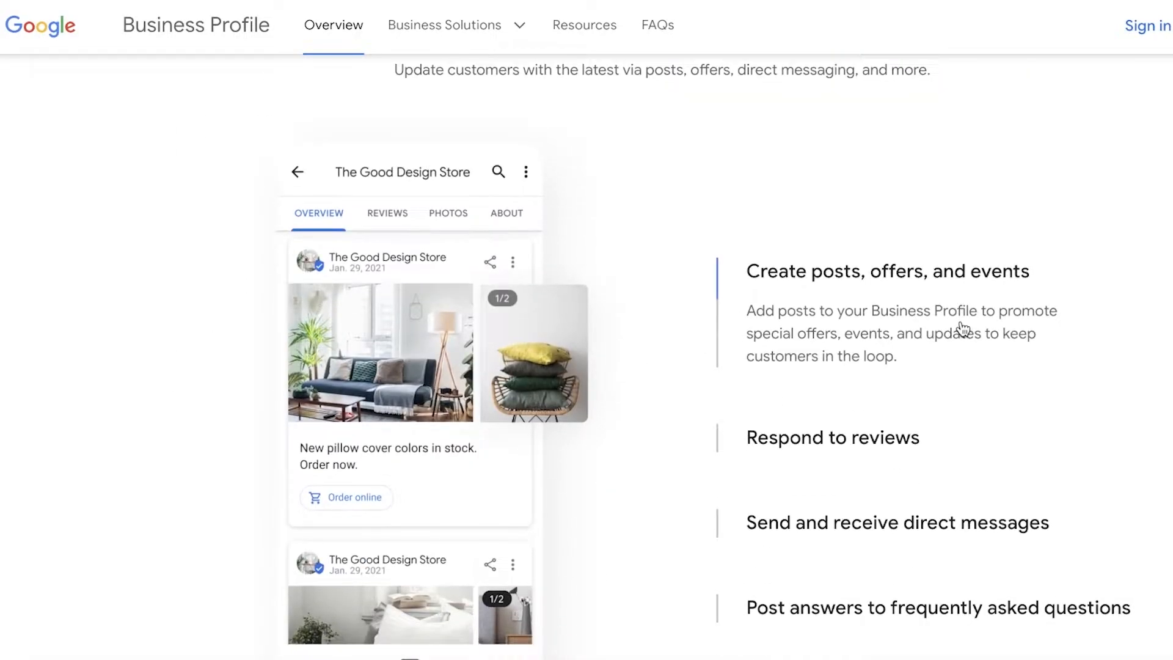
{"action": "scroll", "coordinate": [959, 333], "scroll_direction": "down", "scroll_amount": 8}
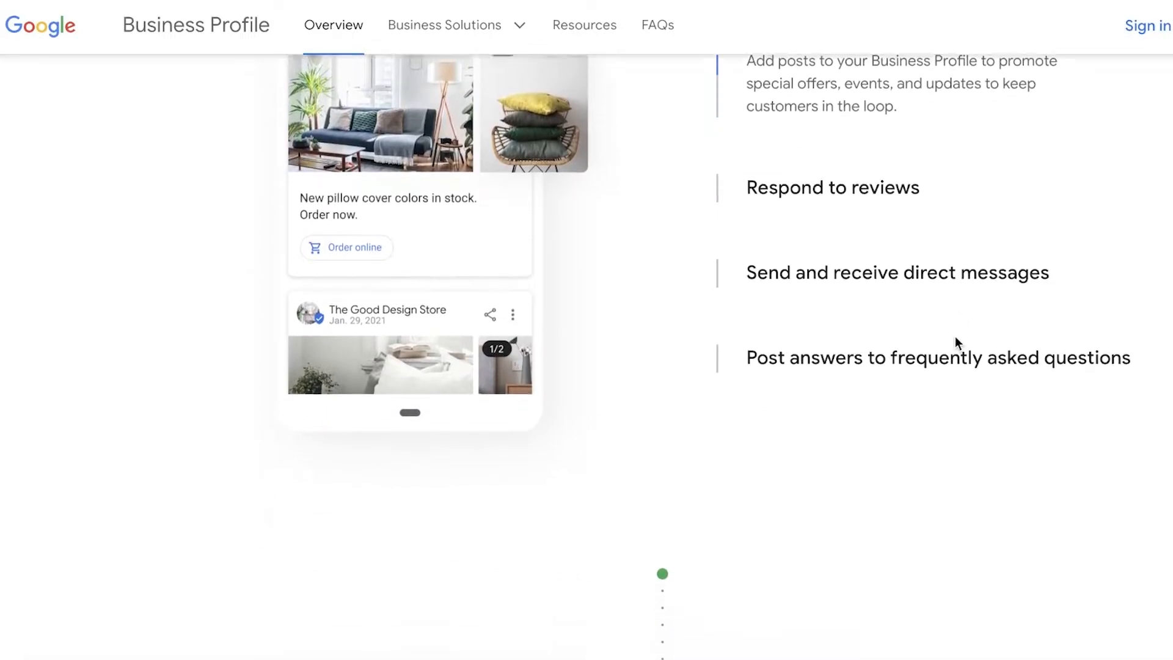
{"action": "scroll", "coordinate": [955, 337], "scroll_direction": "down", "scroll_amount": 4}
{"action": "scroll", "coordinate": [955, 337], "scroll_direction": "up", "scroll_amount": 11}
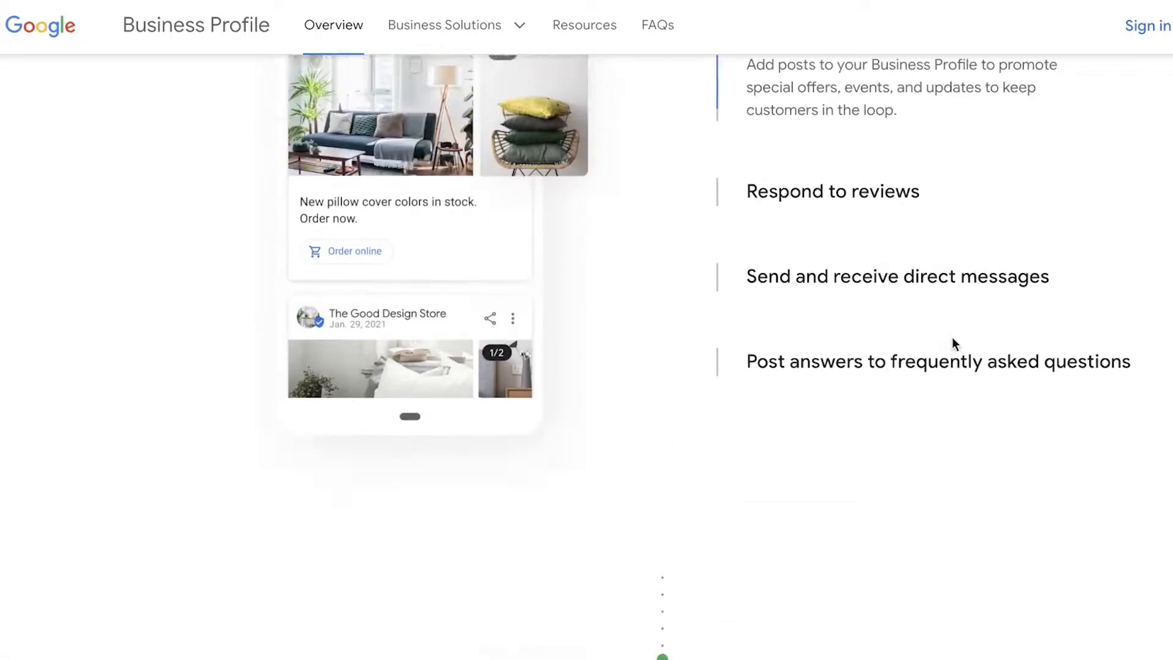
{"action": "scroll", "coordinate": [953, 342], "scroll_direction": "up", "scroll_amount": 10}
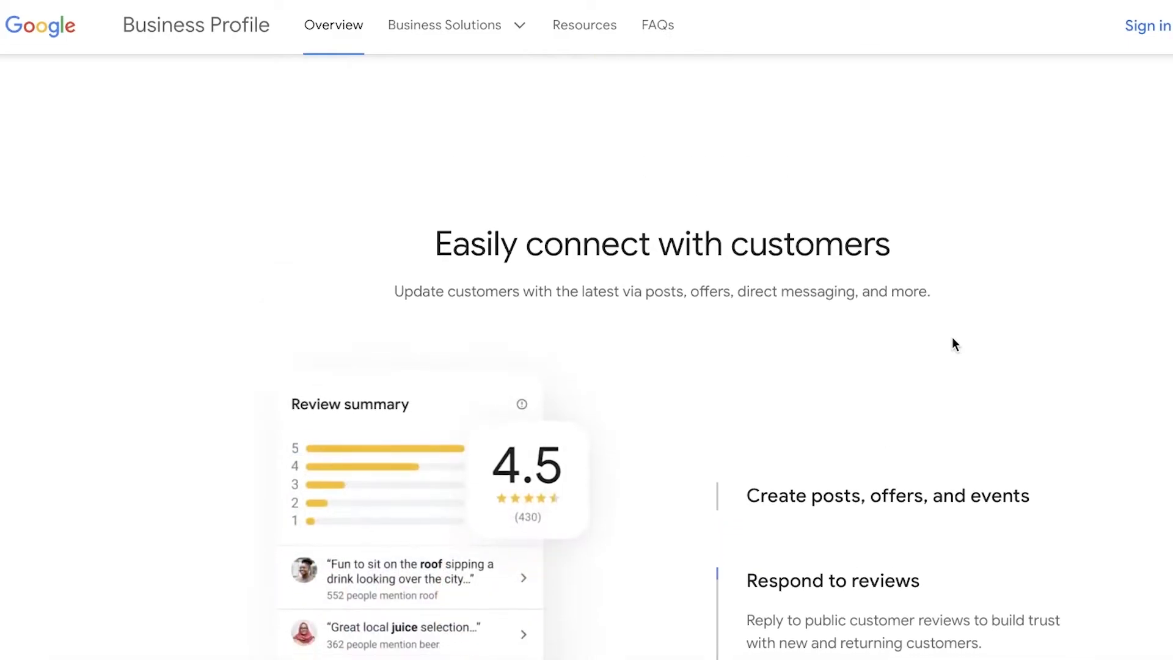
{"action": "scroll", "coordinate": [951, 339], "scroll_direction": "up", "scroll_amount": 15}
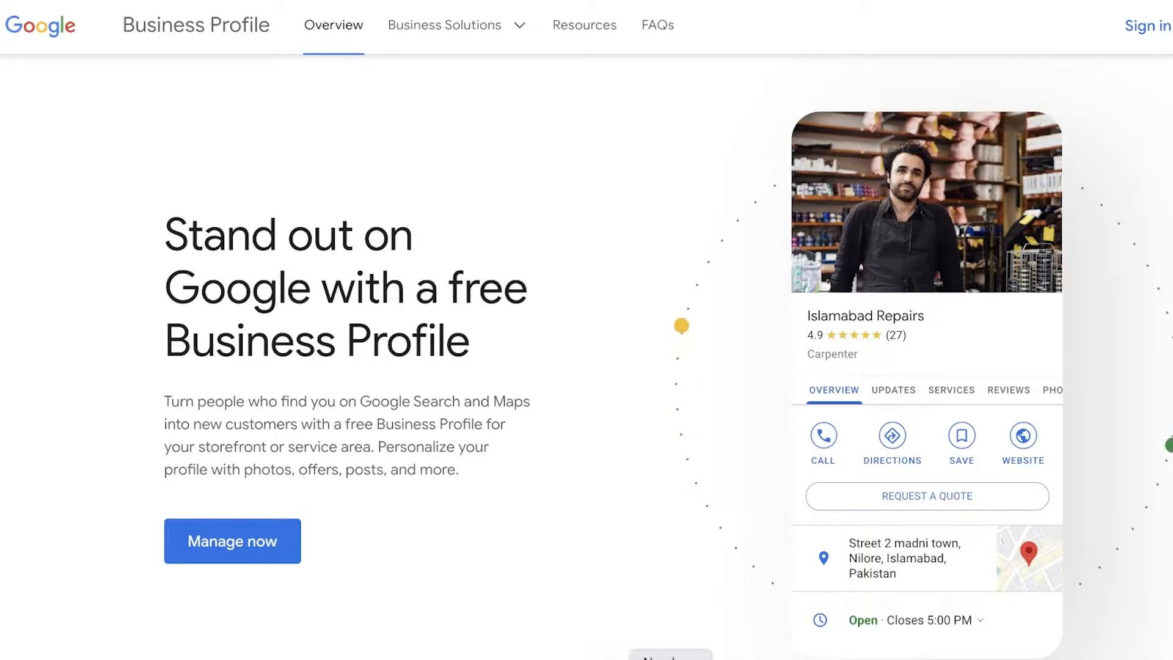
{"action": "left_click", "coordinate": [1142, 27]}
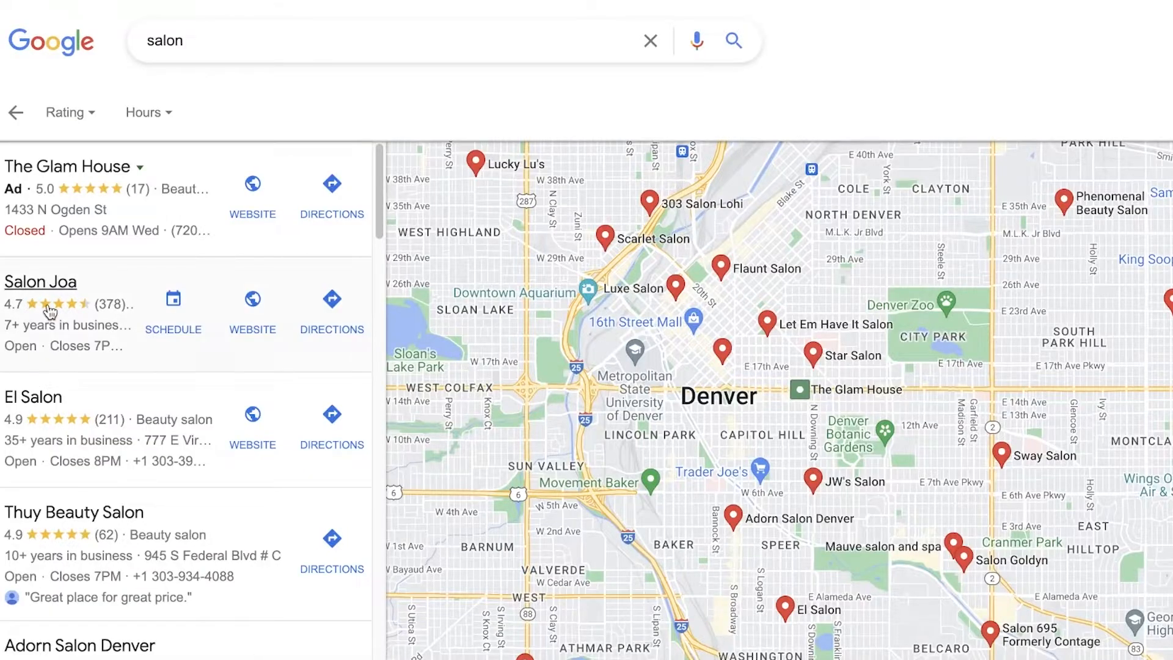
Examine the Salon Joa listing's contact details, opening hours and popular times in the salon search results, and close it
{"action": "left_click", "coordinate": [51, 312]}
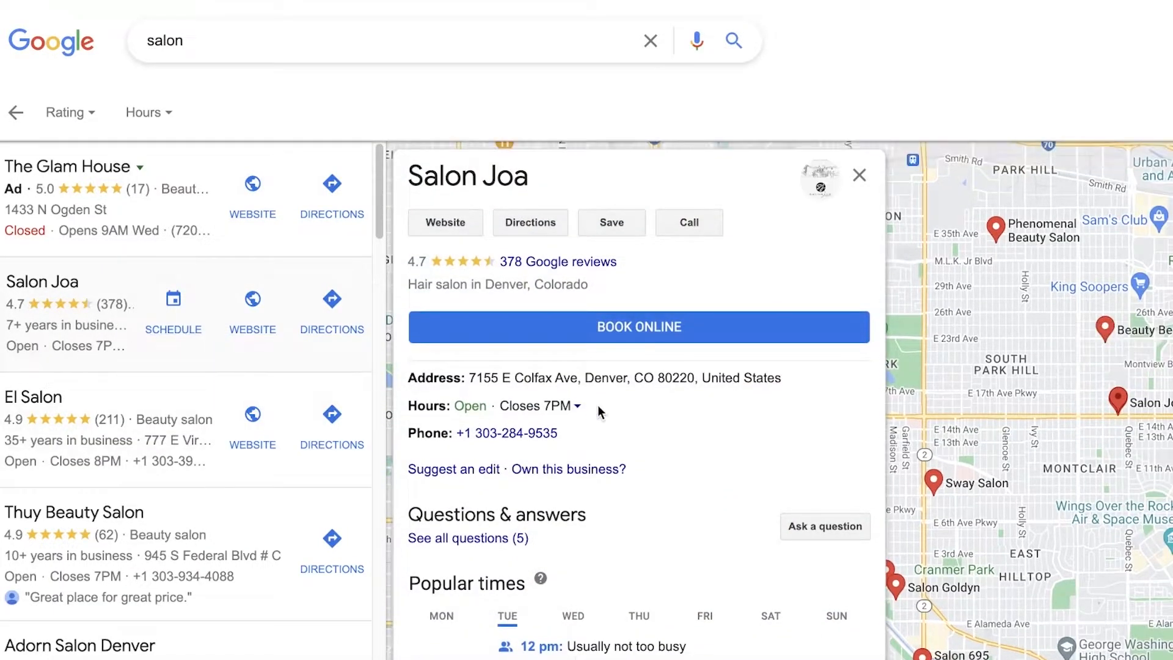
{"action": "scroll", "coordinate": [679, 402], "scroll_direction": "down", "scroll_amount": 1}
{"action": "scroll", "coordinate": [837, 489], "scroll_direction": "down", "scroll_amount": 3}
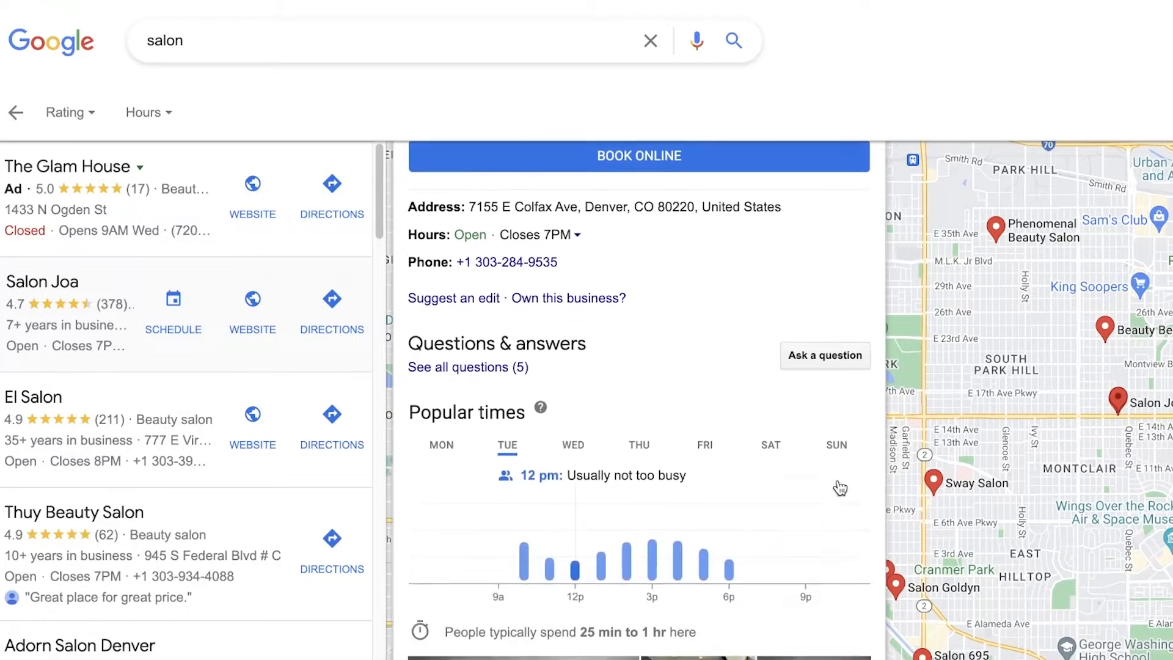
{"action": "scroll", "coordinate": [602, 406], "scroll_direction": "up", "scroll_amount": 3}
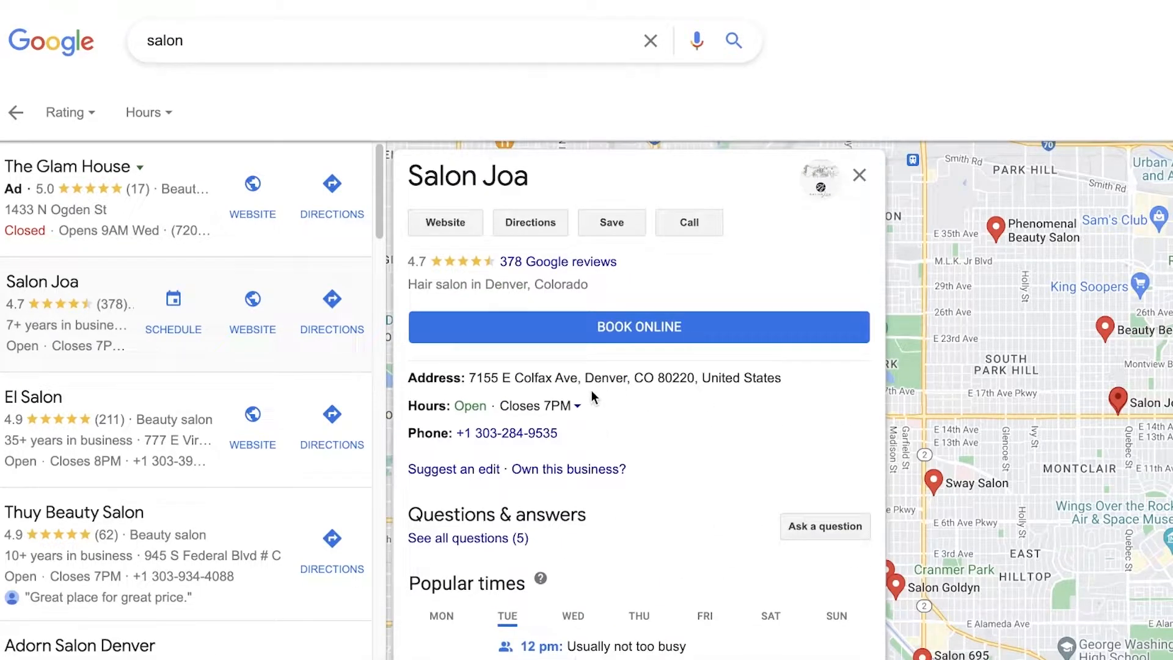
{"action": "left_click", "coordinate": [858, 175]}
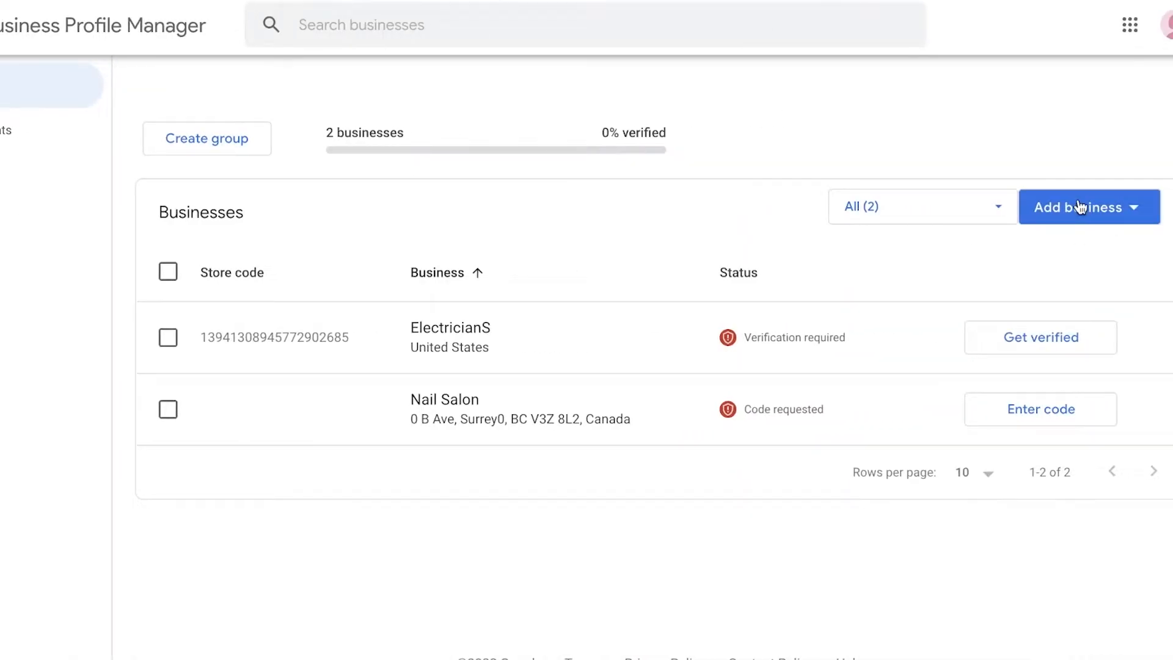
Start adding a single business in Business Profile Manager, choosing to add it to Google as a new business
{"action": "left_click", "coordinate": [1085, 216]}
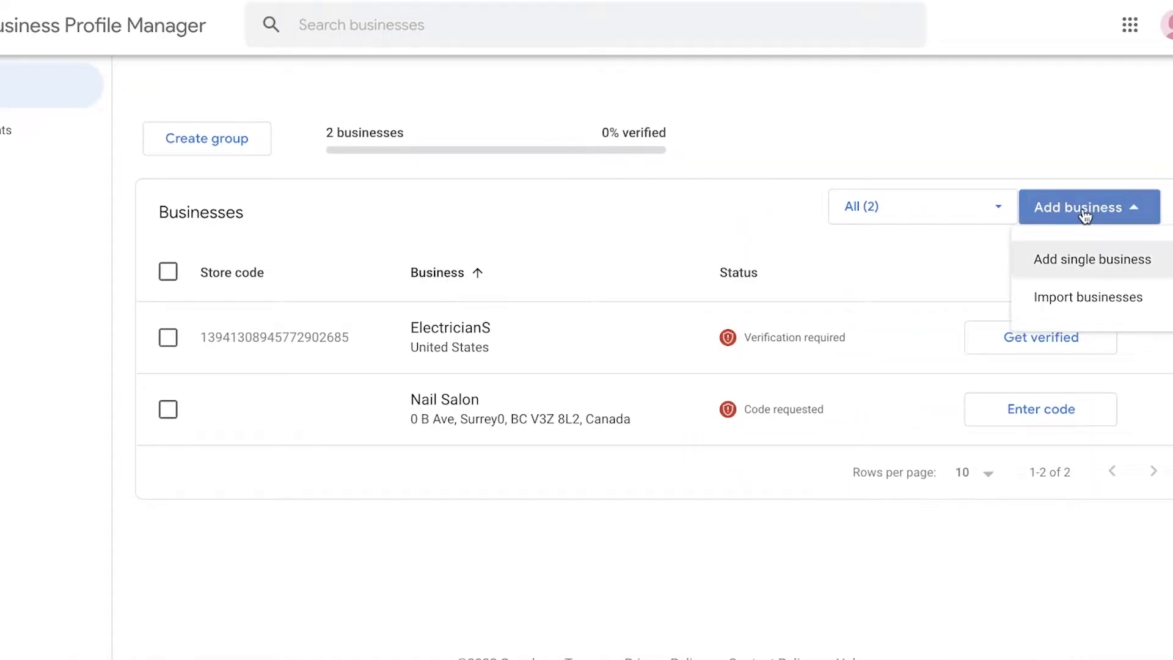
{"action": "left_click", "coordinate": [1099, 271]}
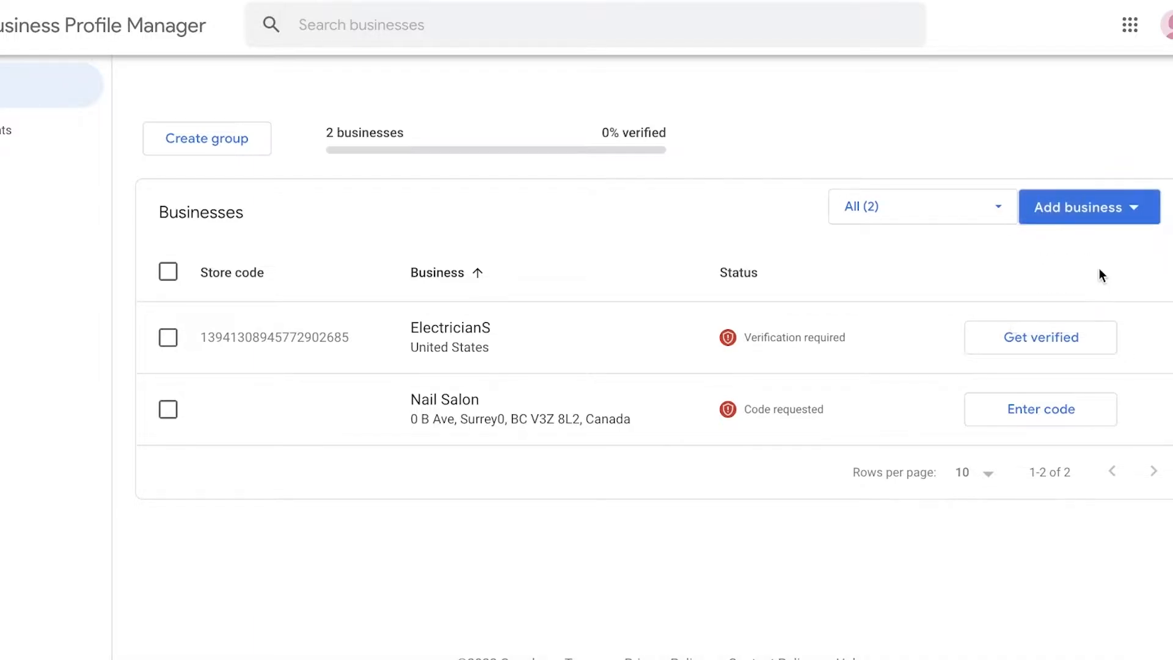
{"action": "left_click", "coordinate": [675, 207]}
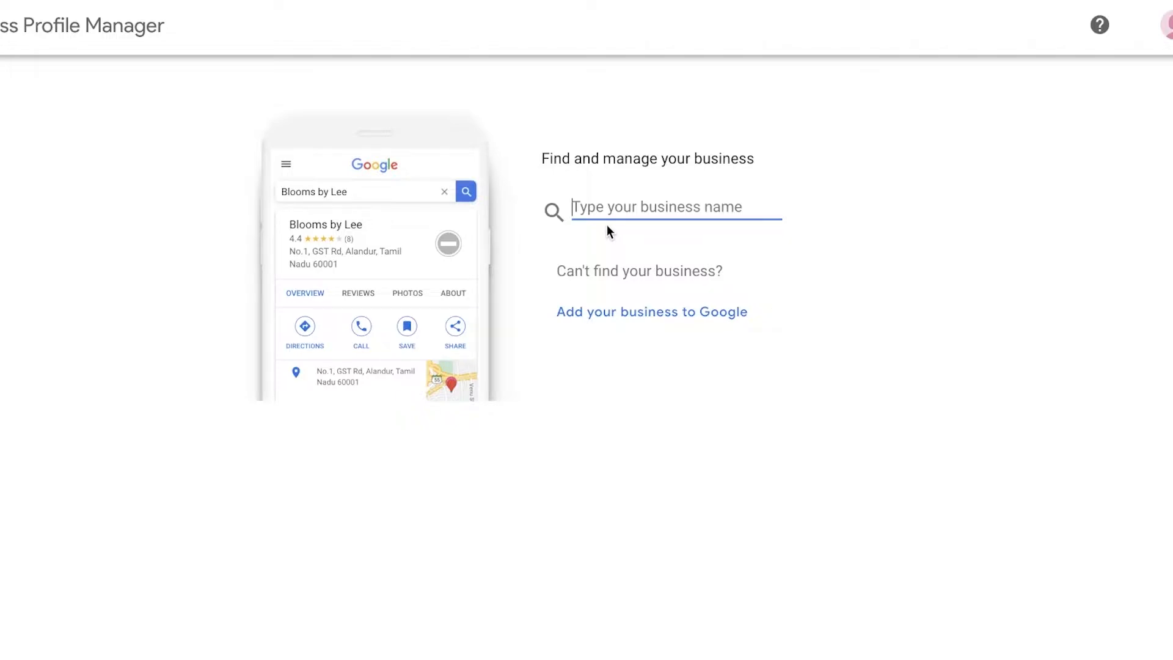
{"action": "left_click", "coordinate": [641, 312]}
{"action": "left_click", "coordinate": [640, 312]}
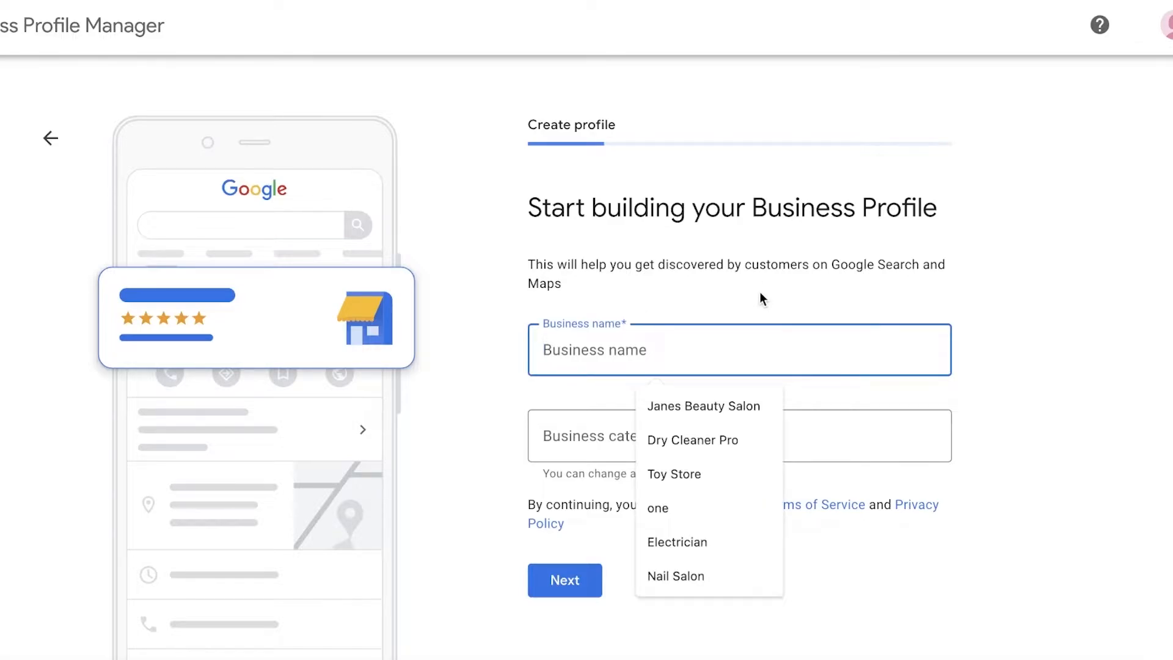
Name the new business Janes Lash Studio, set its category to Beauty salon and continue
{"action": "left_click", "coordinate": [760, 296]}
{"action": "left_click", "coordinate": [739, 352]}
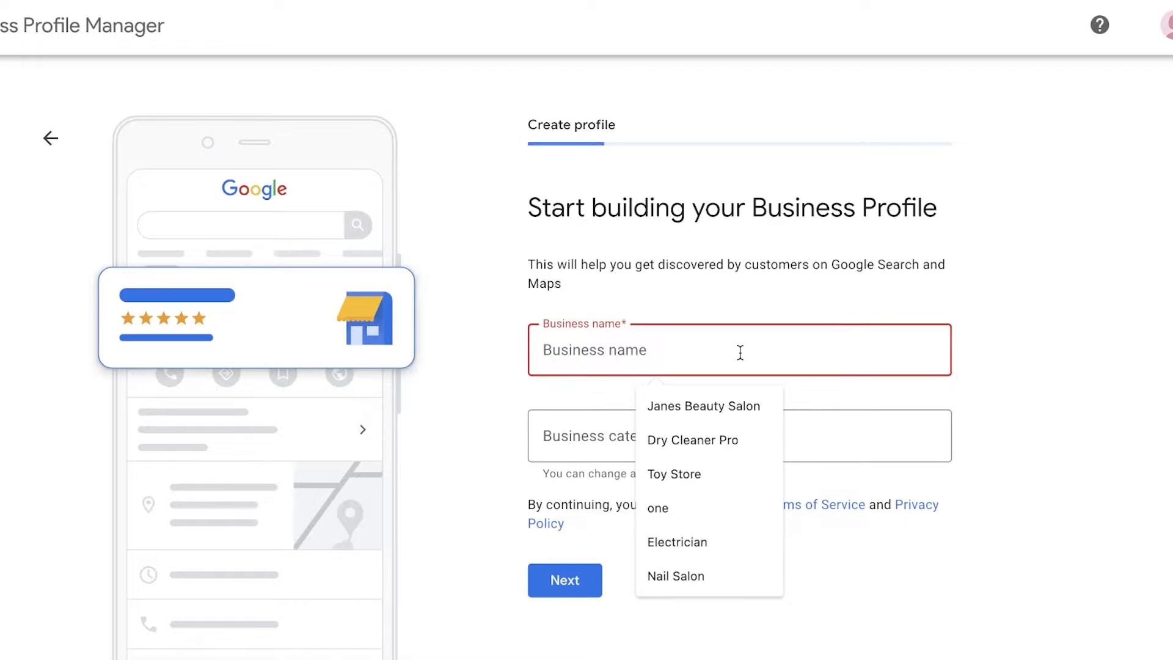
{"action": "type", "text": "Janes Lash Studio"}
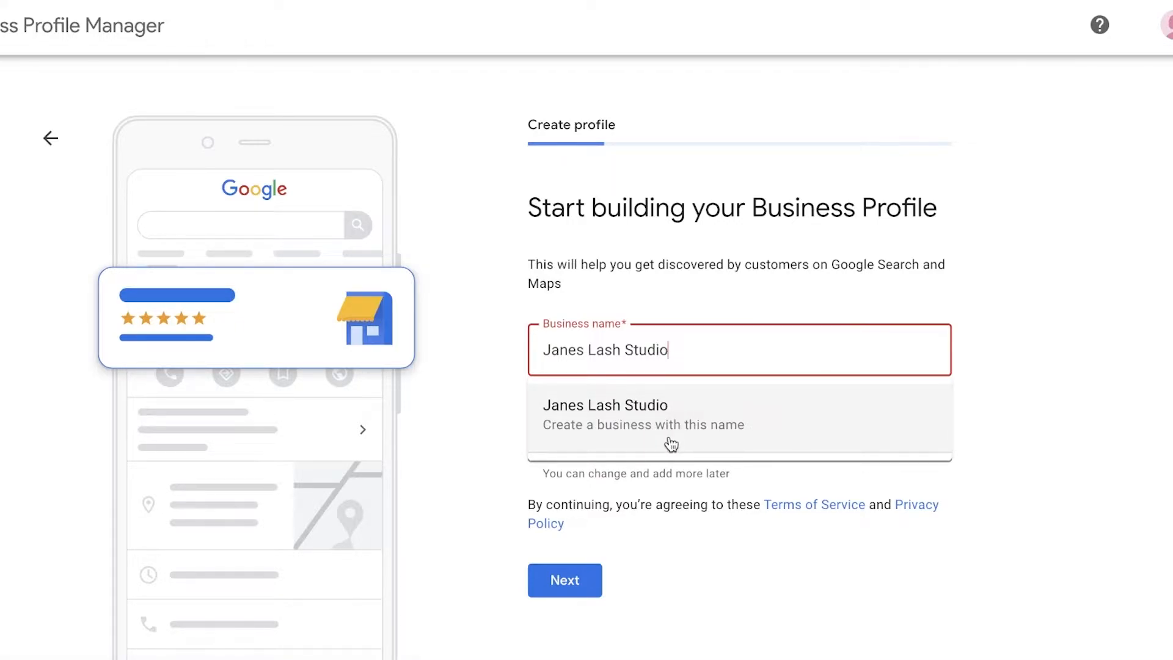
{"action": "left_click", "coordinate": [584, 432]}
{"action": "left_click", "coordinate": [728, 434]}
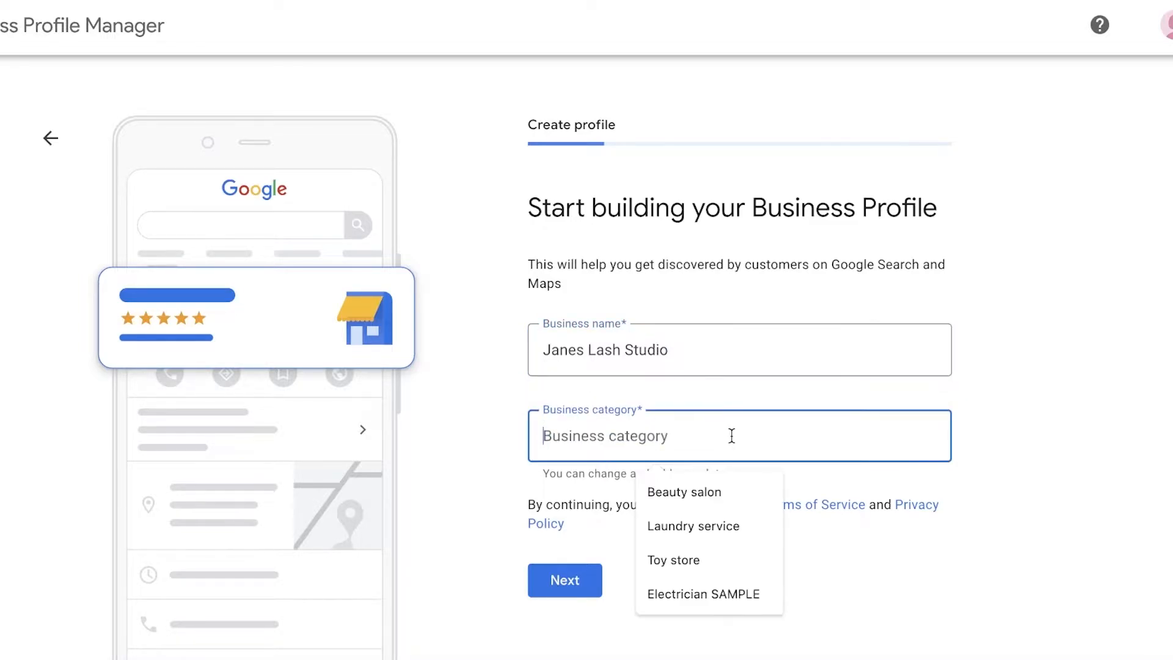
{"action": "left_click", "coordinate": [710, 490]}
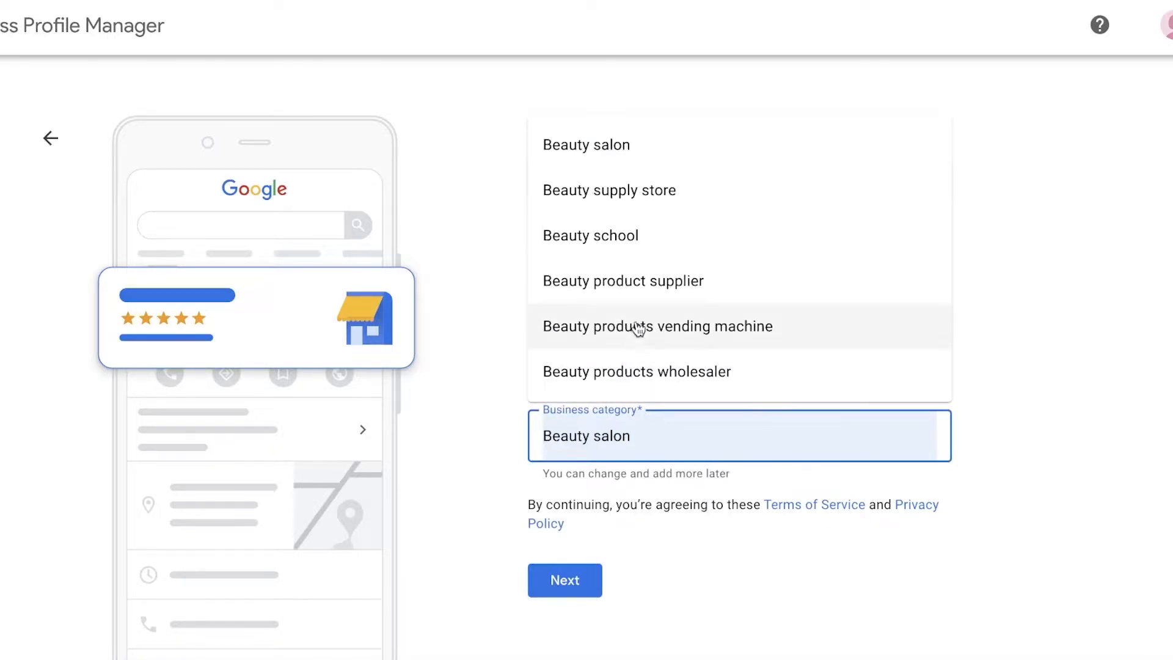
{"action": "left_click", "coordinate": [644, 162]}
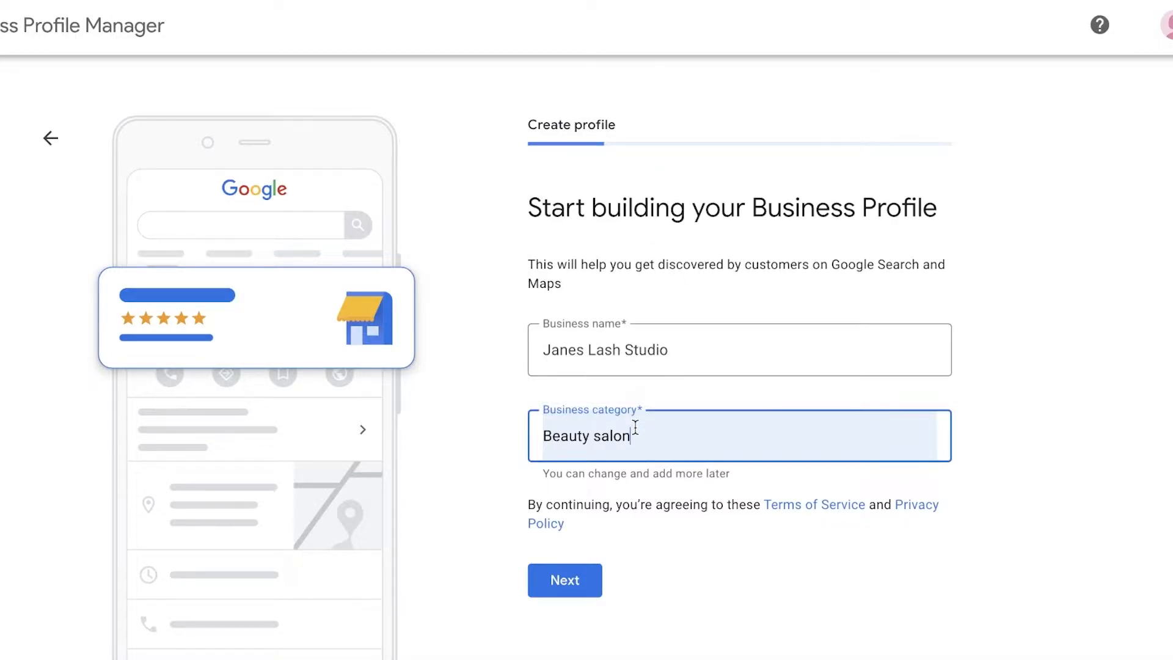
{"action": "left_click", "coordinate": [572, 579]}
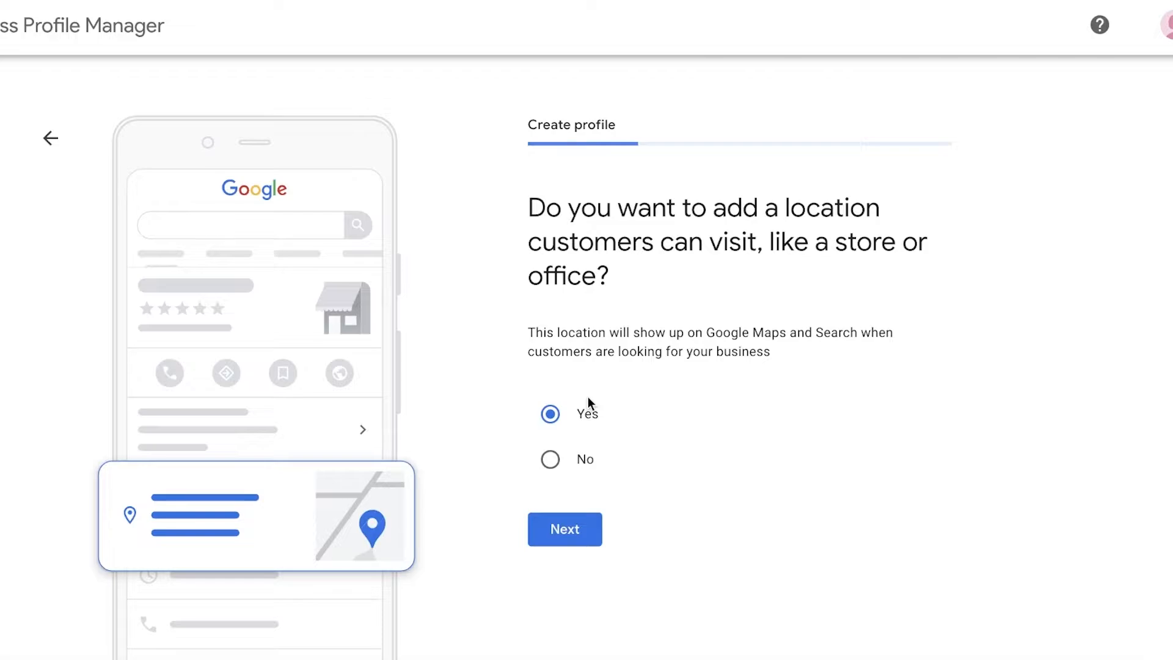
Confirm a location customers can visit, set the country to Canada, and submit the business's full street address
{"action": "left_click", "coordinate": [570, 536]}
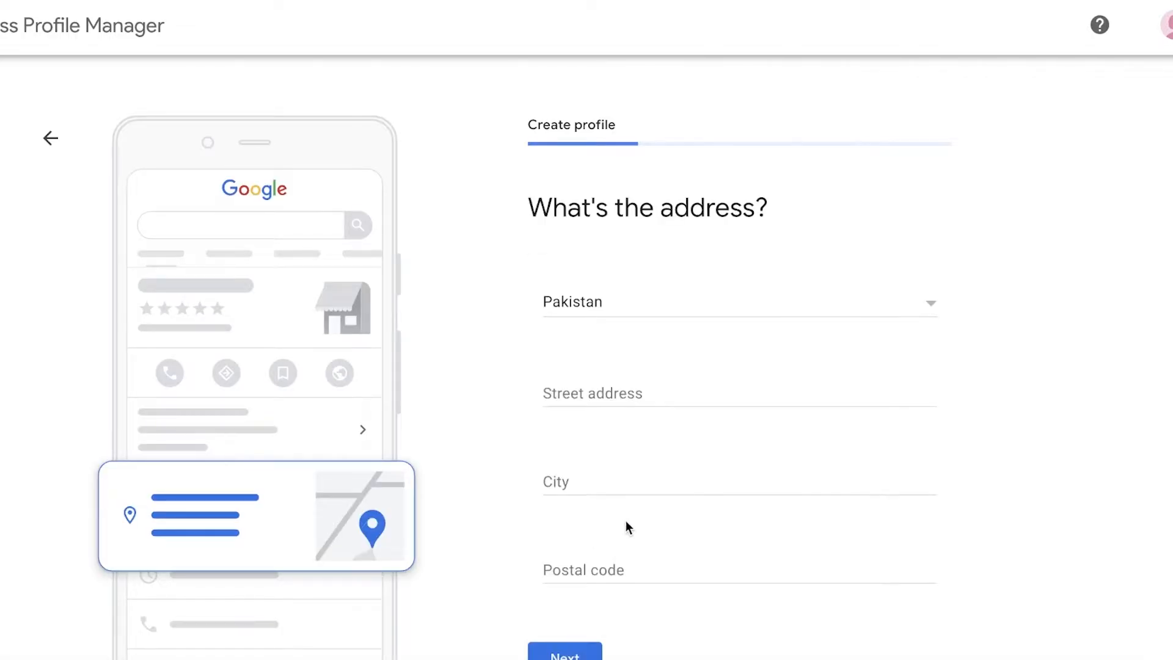
{"action": "left_click", "coordinate": [607, 299]}
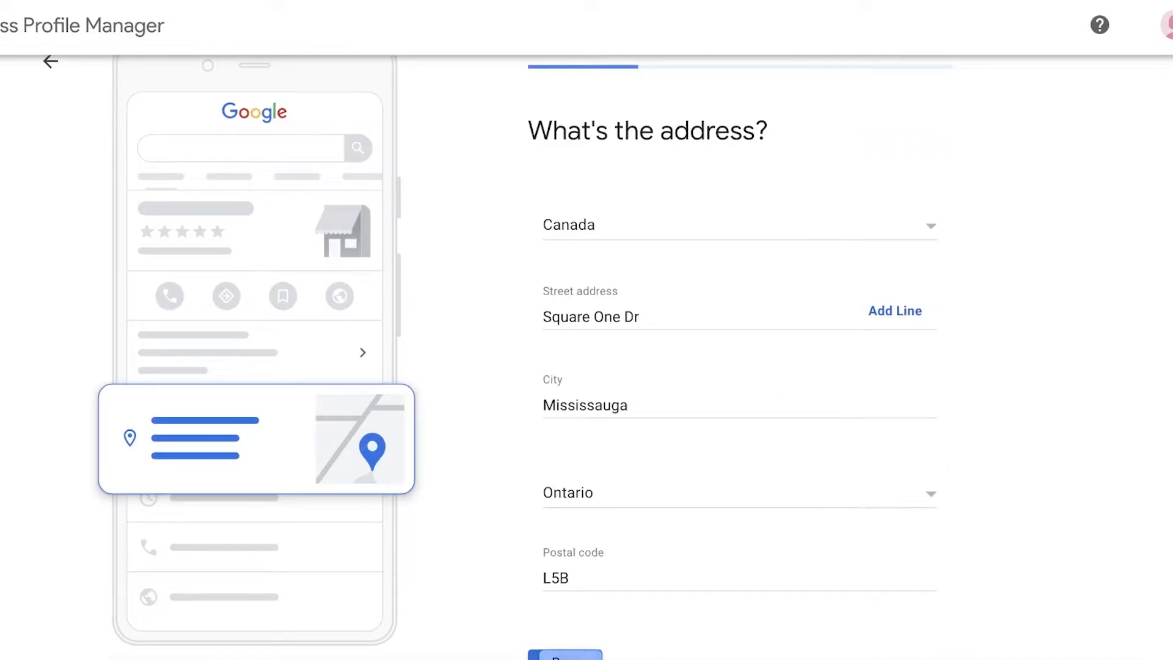
{"action": "left_click", "coordinate": [565, 655]}
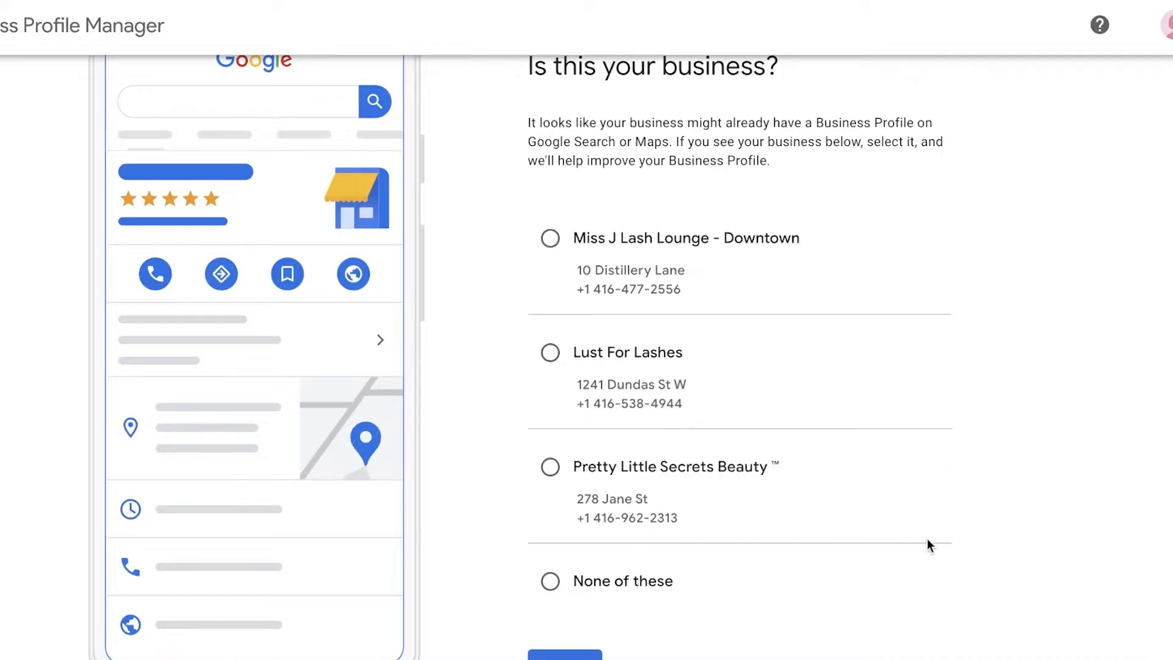
Review the suggested existing businesses and choose None of these
{"action": "scroll", "coordinate": [861, 398], "scroll_direction": "up", "scroll_amount": 1}
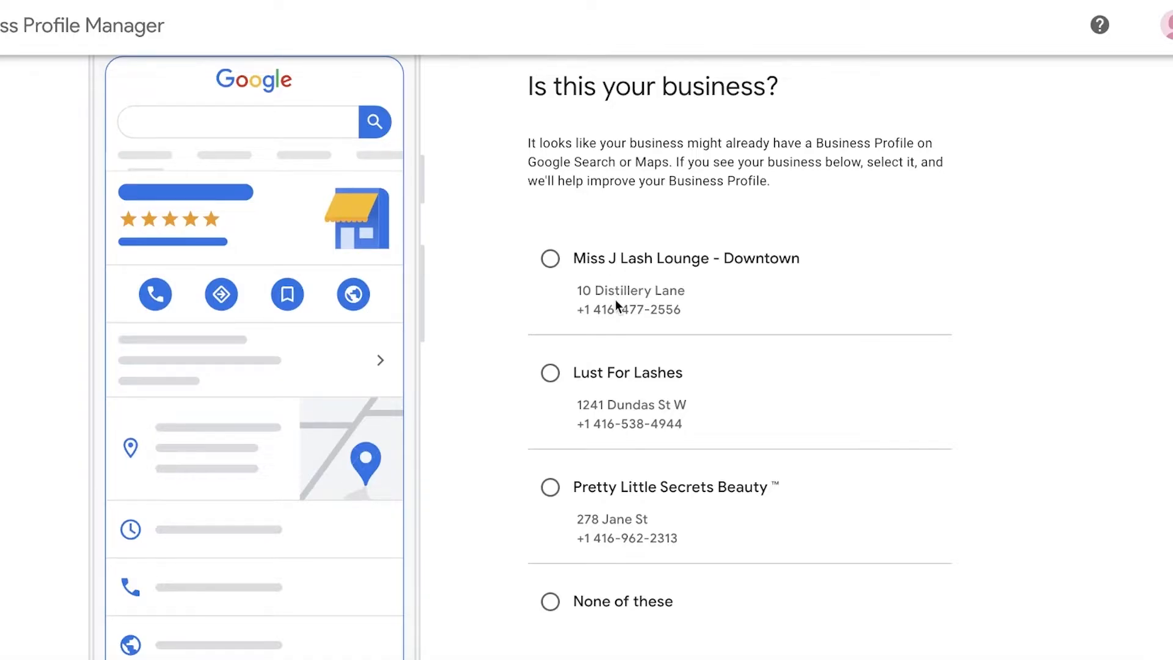
{"action": "scroll", "coordinate": [607, 562], "scroll_direction": "down", "scroll_amount": 1}
{"action": "left_click", "coordinate": [596, 582]}
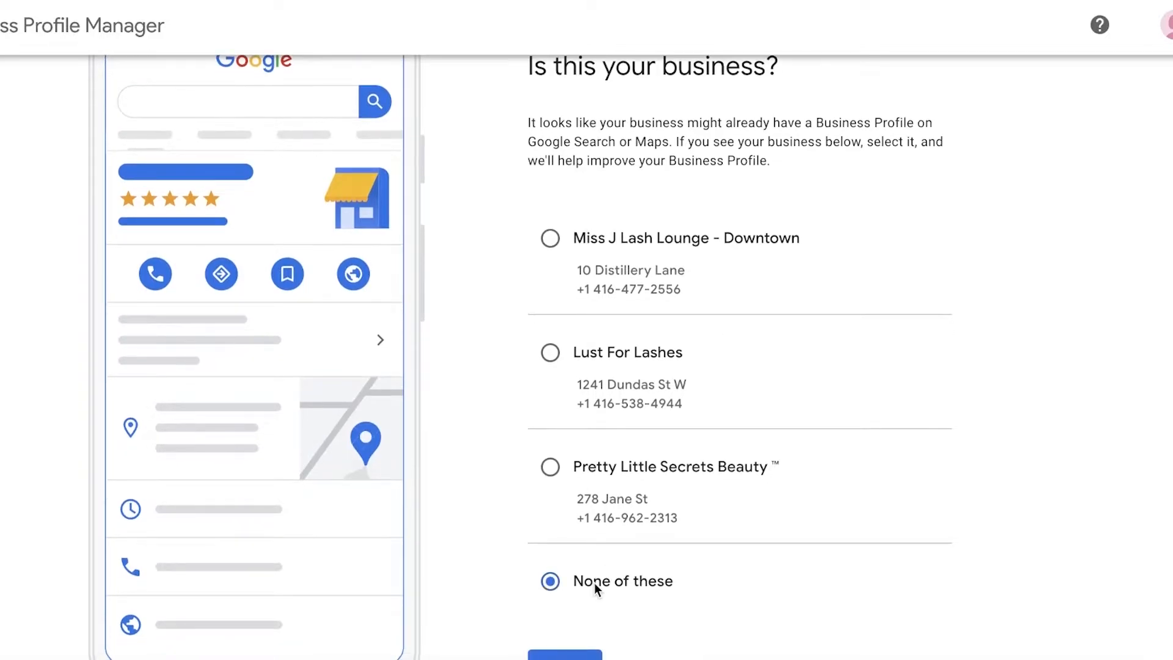
Continue with none of the suggested businesses and position the location marker east of O'Keefe Ln, just below Gambhir's Import
{"action": "left_click", "coordinate": [554, 653]}
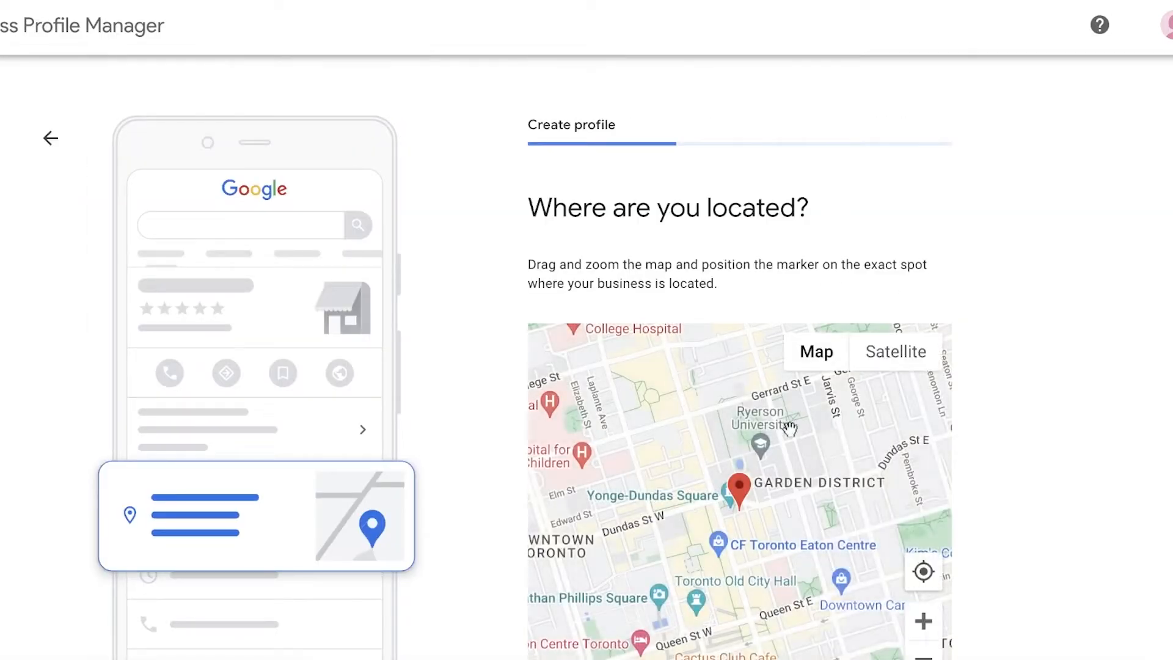
{"action": "scroll", "coordinate": [1142, 375], "scroll_direction": "down", "scroll_amount": 1}
{"action": "scroll", "coordinate": [774, 340], "scroll_direction": "down", "scroll_amount": 5}
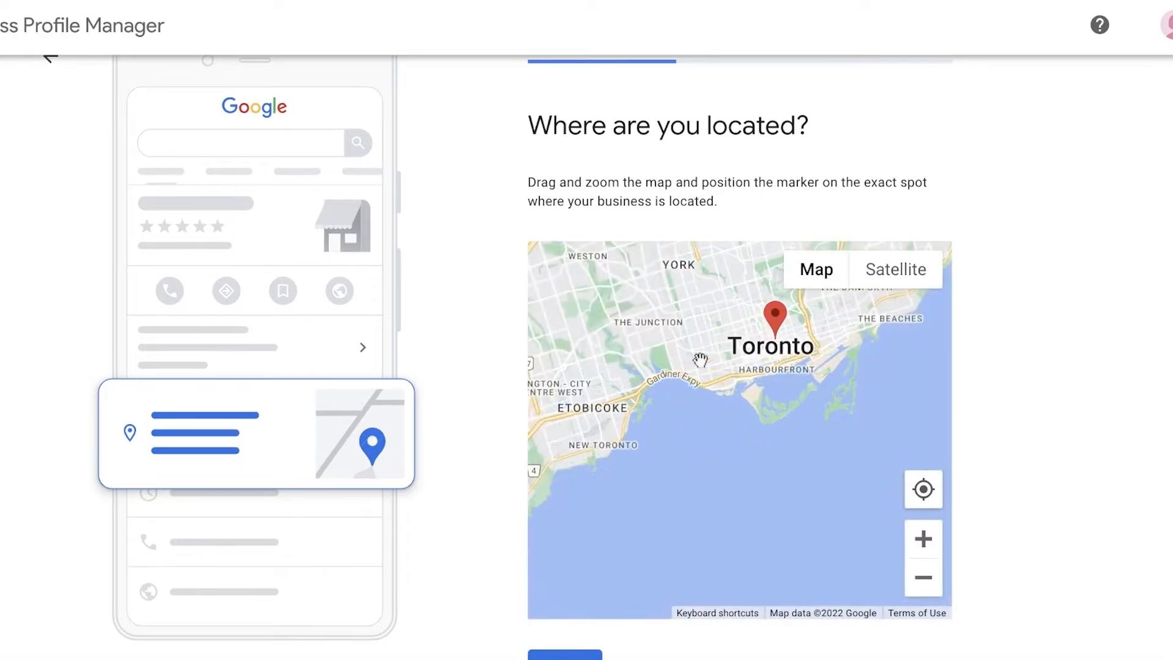
{"action": "scroll", "coordinate": [728, 421], "scroll_direction": "up", "scroll_amount": 4}
{"action": "scroll", "coordinate": [727, 366], "scroll_direction": "up", "scroll_amount": 3}
{"action": "mouse_move", "coordinate": [728, 423]}
{"action": "left_mouse_down"}
{"action": "mouse_move", "coordinate": [630, 502]}
{"action": "mouse_move", "coordinate": [674, 455]}
{"action": "left_mouse_up"}
{"action": "scroll", "coordinate": [728, 364], "scroll_direction": "down", "scroll_amount": 1}
{"action": "scroll", "coordinate": [674, 455], "scroll_direction": "up", "scroll_amount": 3}
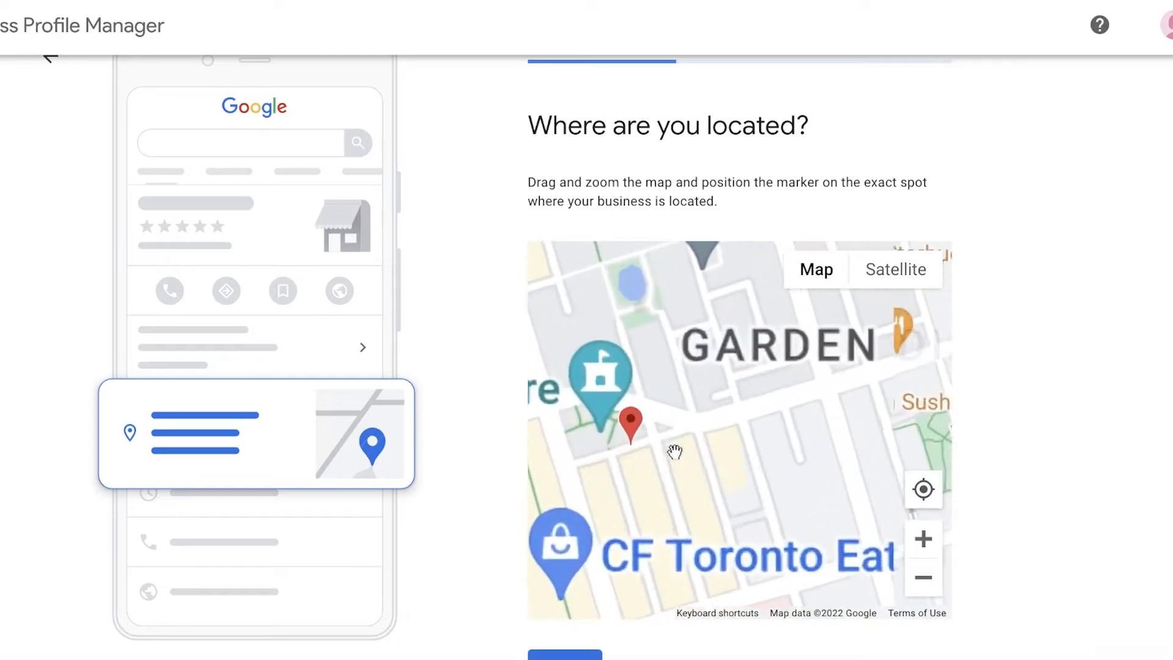
{"action": "mouse_move", "coordinate": [629, 417]}
{"action": "left_mouse_down"}
{"action": "mouse_move", "coordinate": [804, 448]}
{"action": "mouse_move", "coordinate": [736, 430]}
{"action": "mouse_move", "coordinate": [698, 456]}
{"action": "left_mouse_up"}
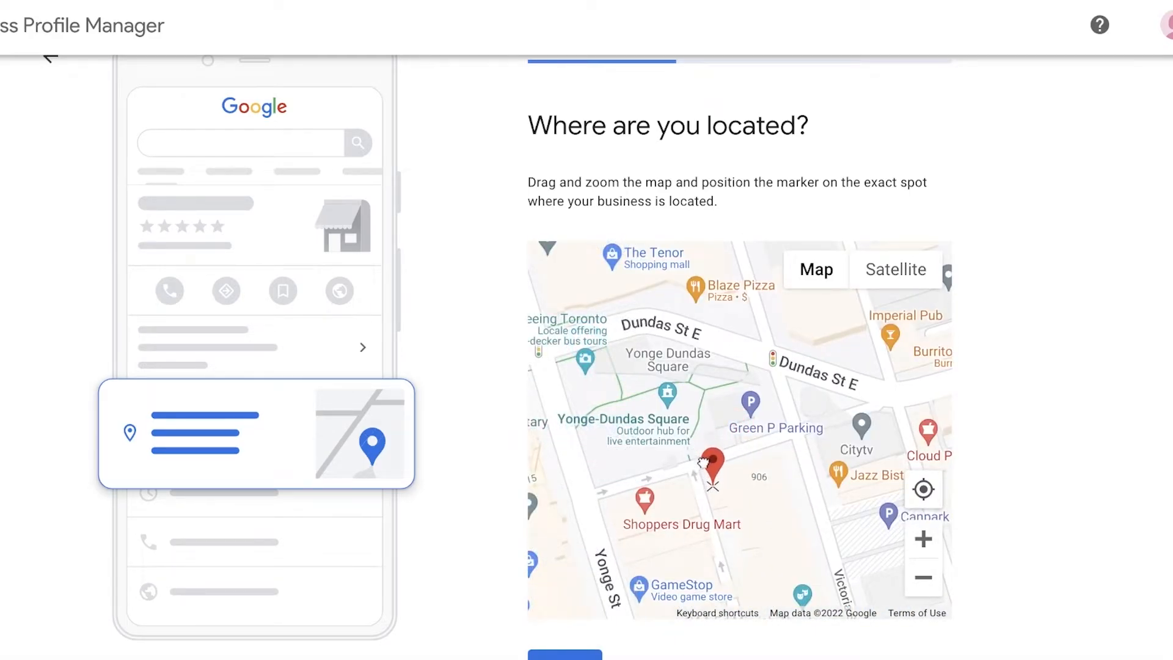
{"action": "scroll", "coordinate": [740, 531], "scroll_direction": "up", "scroll_amount": 2}
{"action": "left_click_drag", "start_coordinate": [793, 443], "coordinate": [815, 436]}
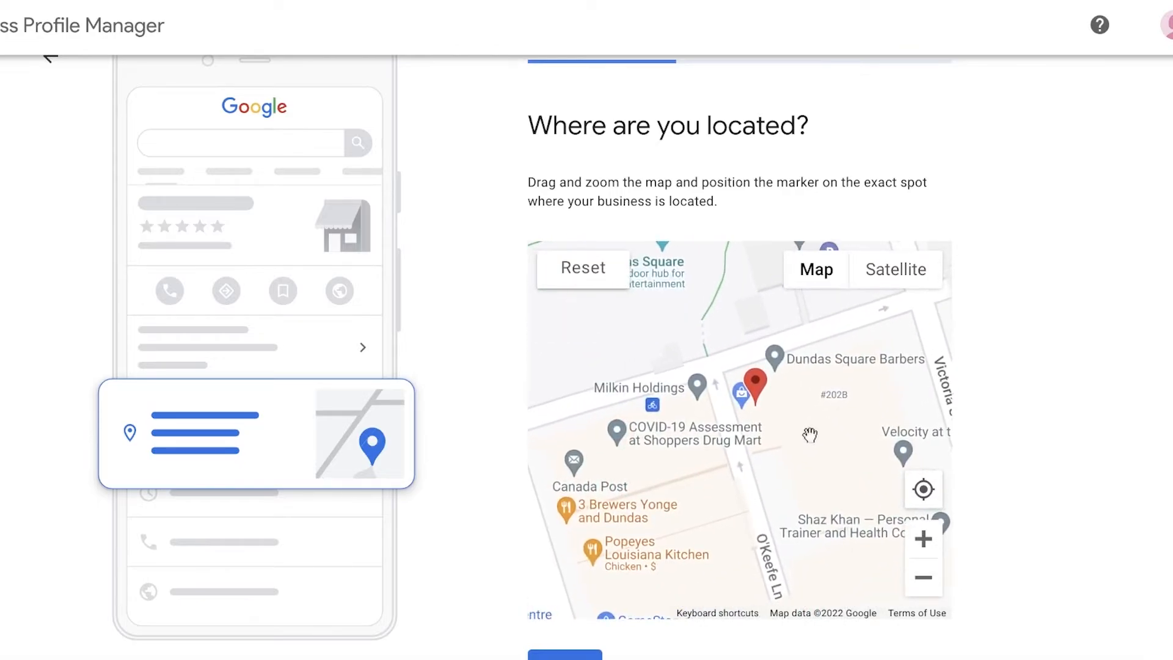
{"action": "left_click_drag", "start_coordinate": [758, 394], "coordinate": [754, 417]}
{"action": "scroll", "coordinate": [701, 407], "scroll_direction": "up", "scroll_amount": 1}
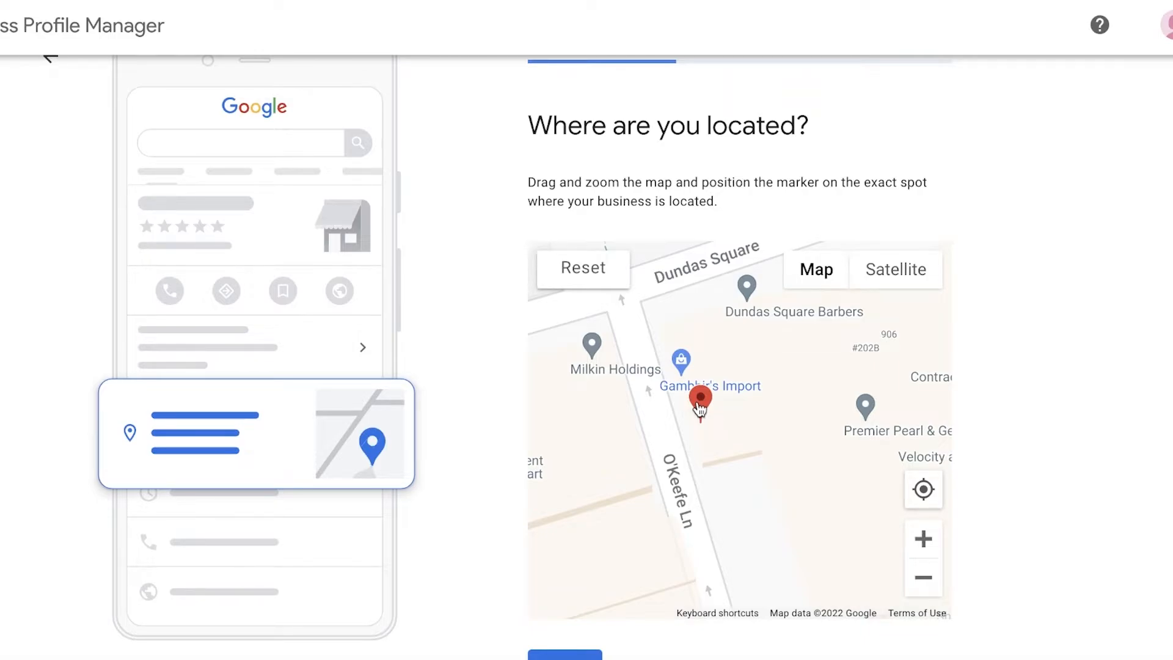
{"action": "left_click_drag", "start_coordinate": [699, 408], "coordinate": [700, 425]}
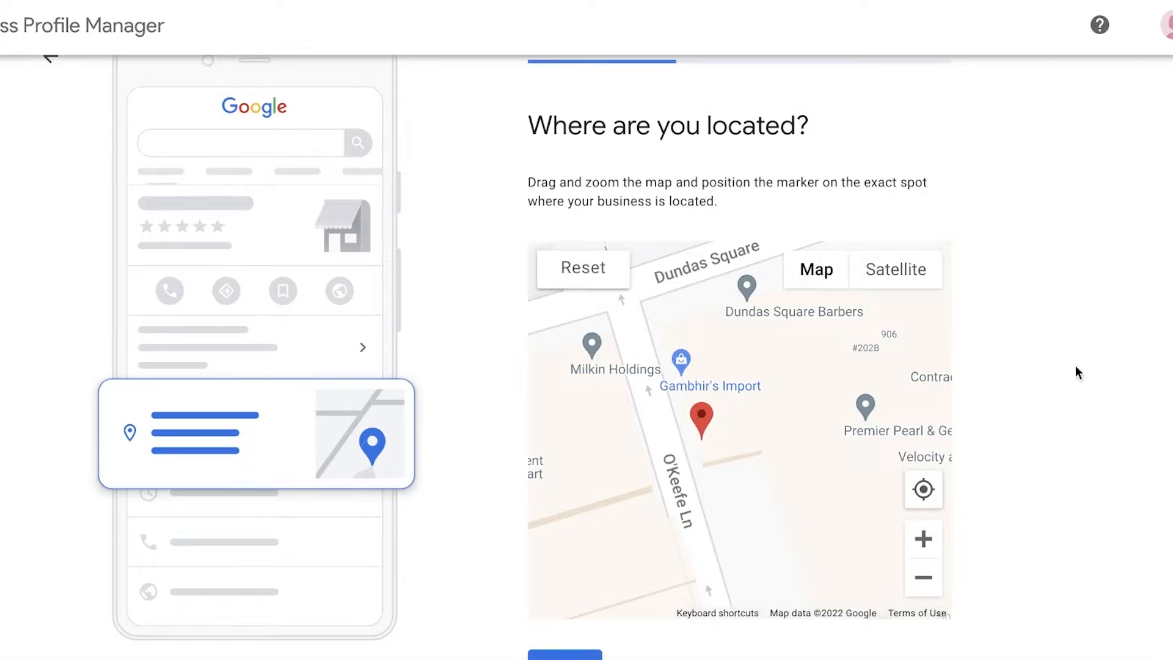
Use satellite view to move the marker onto the building roof east of O'Keefe Ln, return to map view and submit the location
{"action": "left_click", "coordinate": [890, 269]}
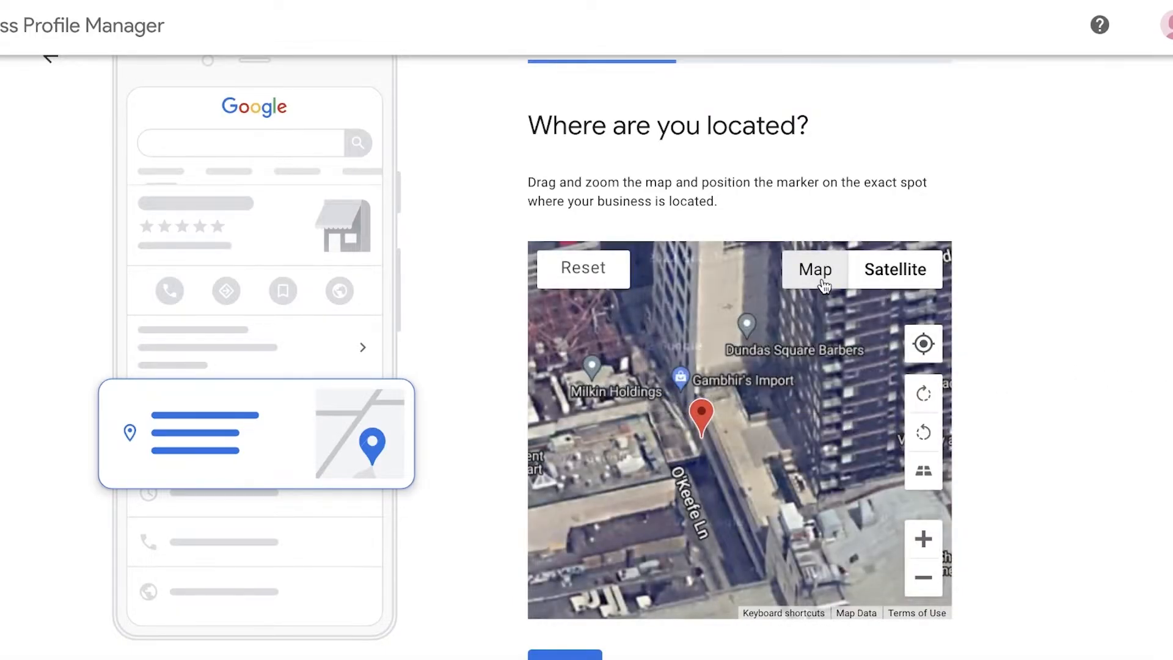
{"action": "scroll", "coordinate": [703, 431], "scroll_direction": "up", "scroll_amount": 5}
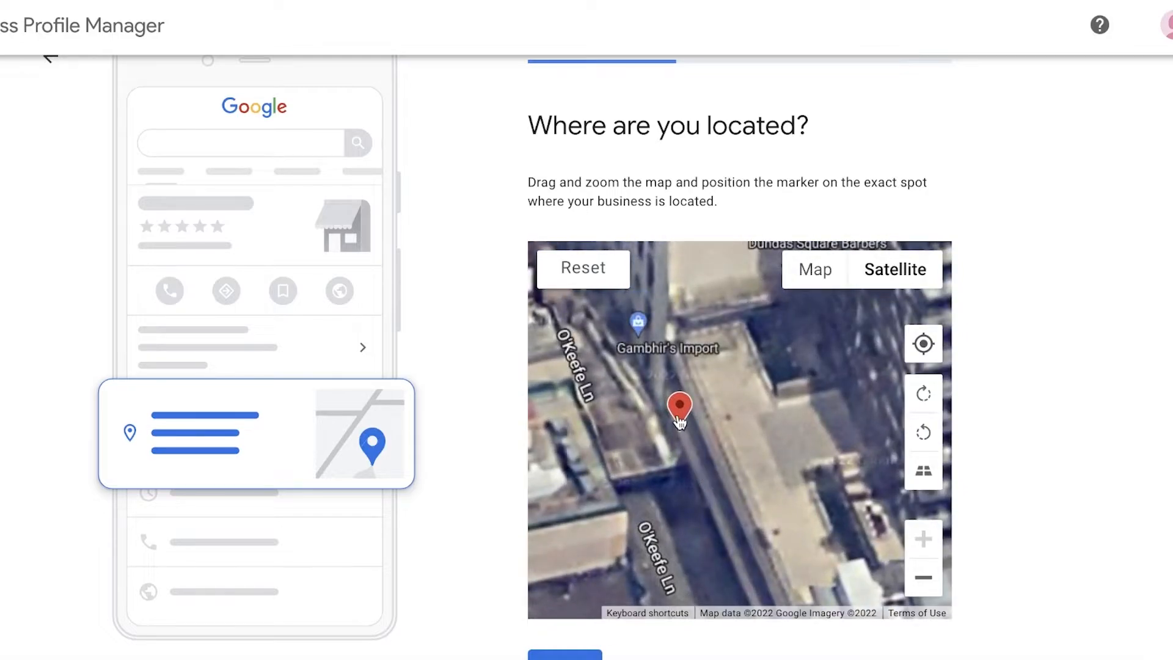
{"action": "mouse_move", "coordinate": [679, 420]}
{"action": "left_mouse_down"}
{"action": "mouse_move", "coordinate": [643, 433]}
{"action": "mouse_move", "coordinate": [768, 444]}
{"action": "left_mouse_up"}
{"action": "left_click", "coordinate": [819, 280]}
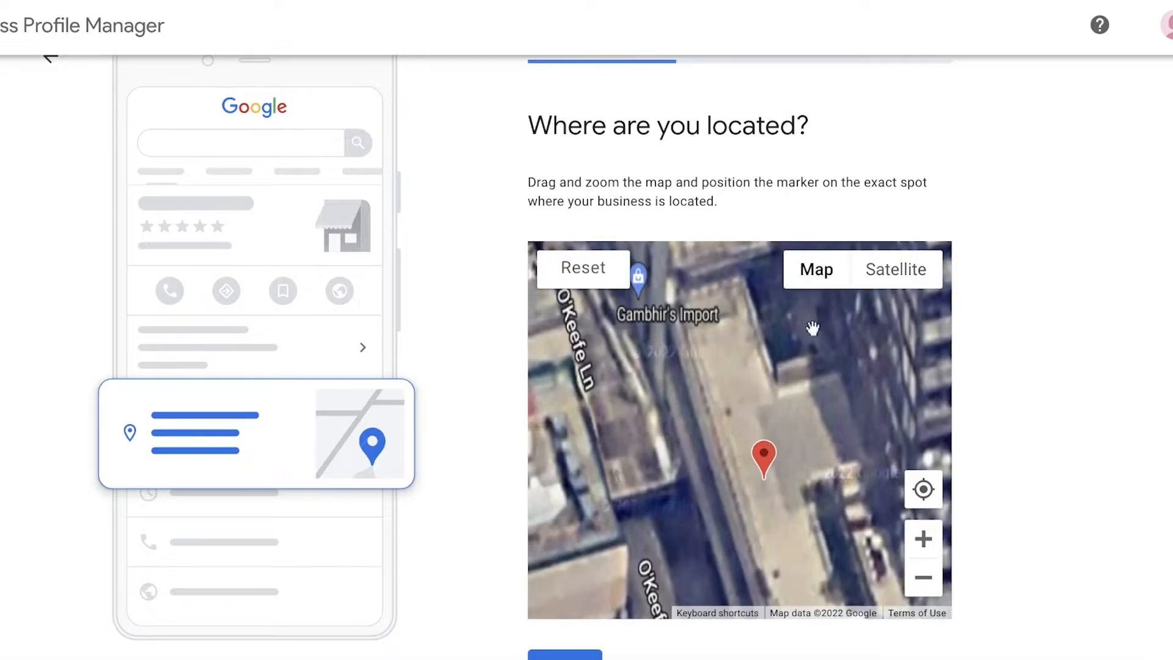
{"action": "scroll", "coordinate": [852, 424], "scroll_direction": "down", "scroll_amount": 3}
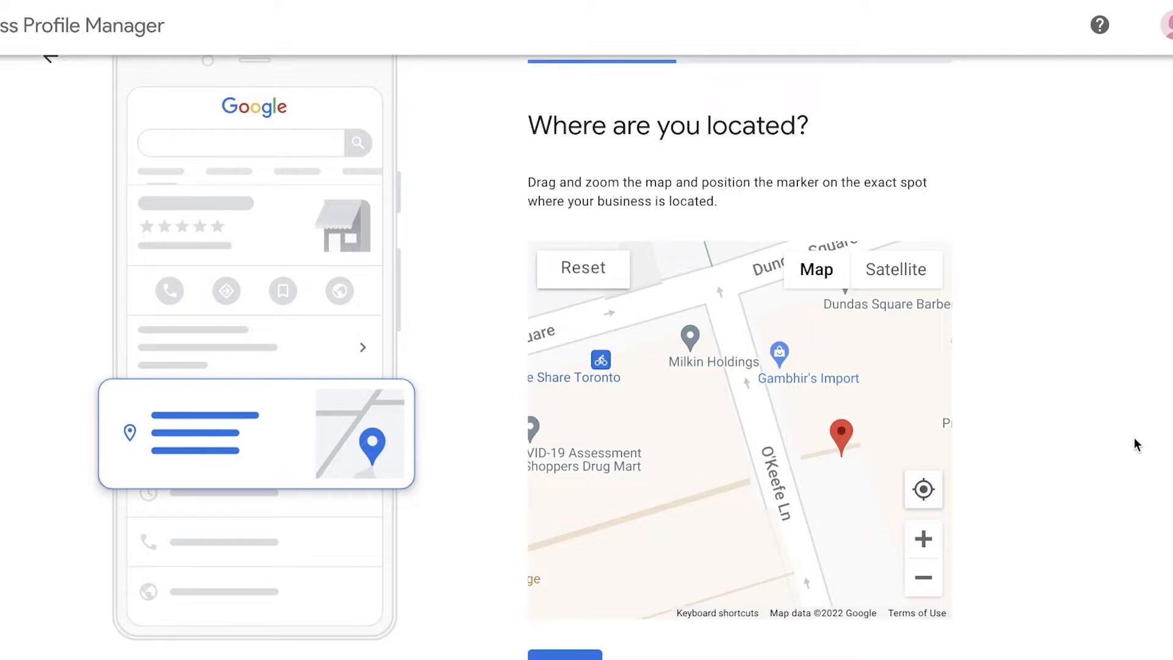
{"action": "left_click", "coordinate": [567, 656]}
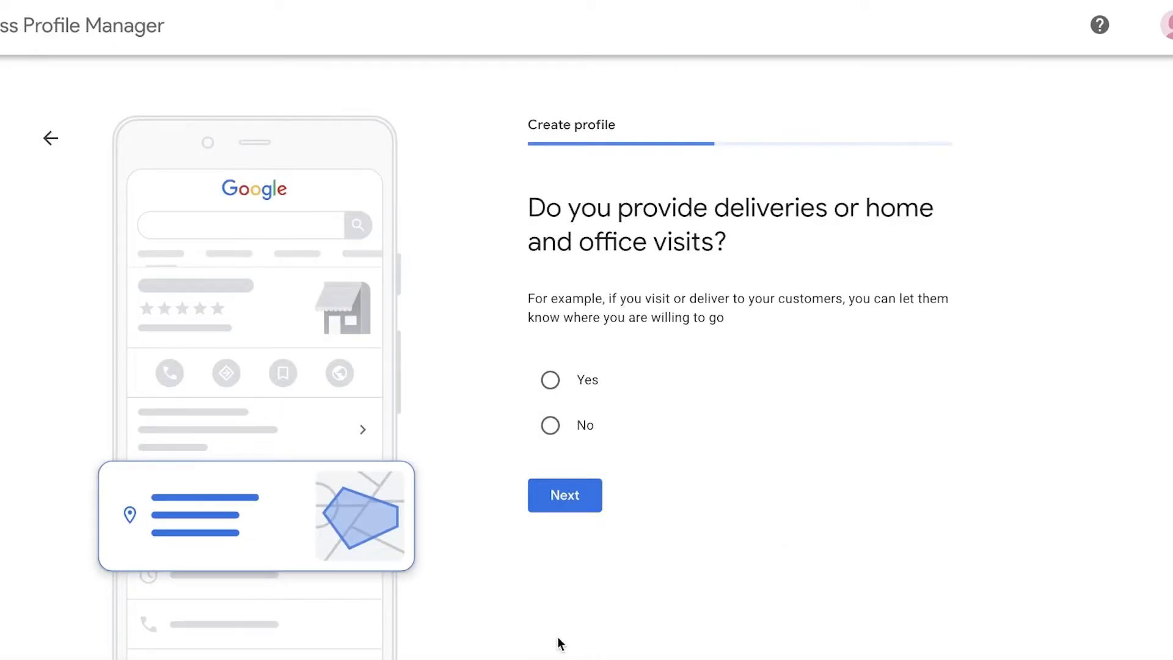
Answer No to providing deliveries or home and office visits, and skip adding contact info
{"action": "left_click", "coordinate": [570, 438]}
{"action": "left_click", "coordinate": [571, 485]}
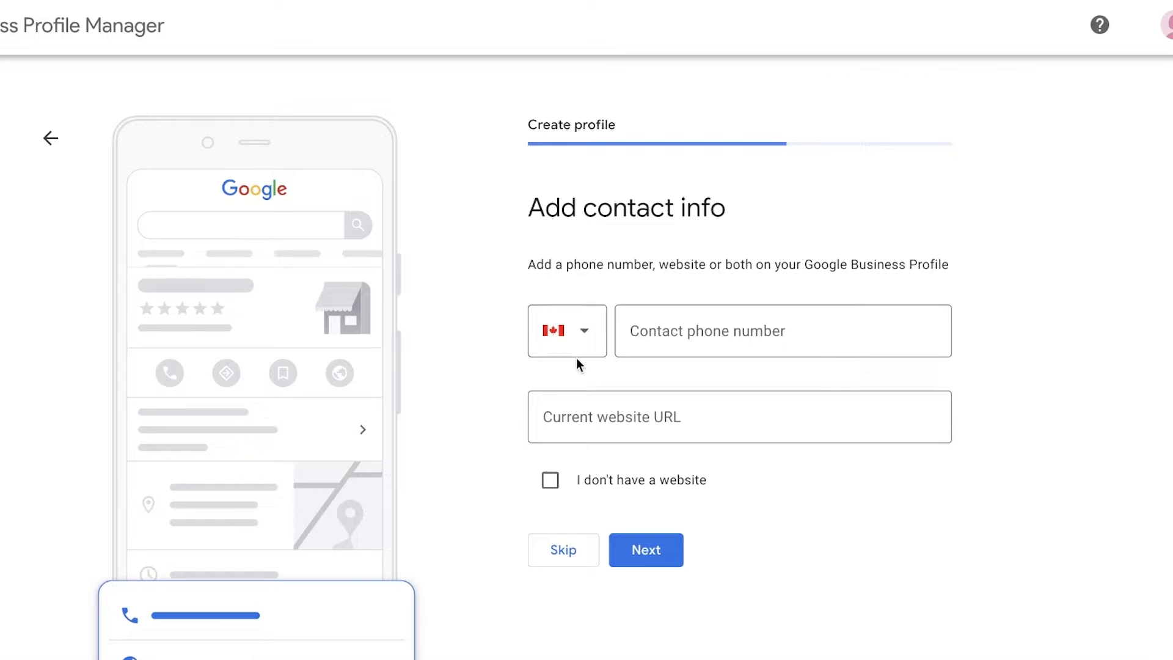
{"action": "left_click", "coordinate": [583, 550]}
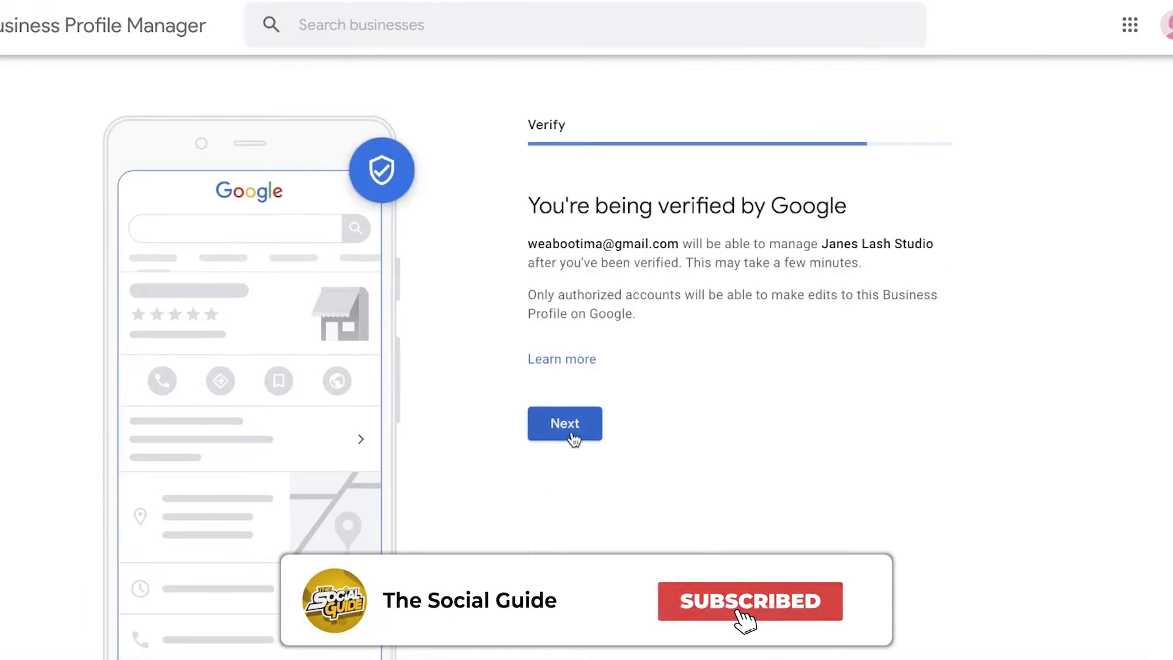
Continue past verification and select the services Lash lift, Lash perms, Hair threading, Massages, Microblading and Permanent makeup from the full list
{"action": "left_click", "coordinate": [570, 431]}
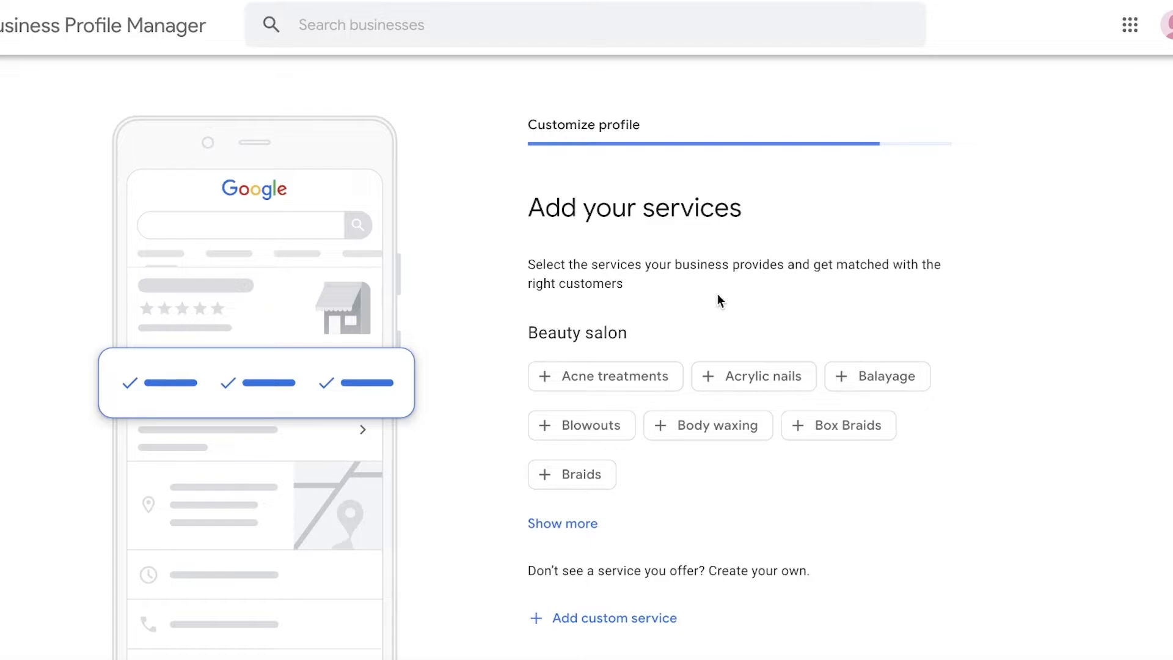
{"action": "scroll", "coordinate": [649, 257], "scroll_direction": "down", "scroll_amount": 1}
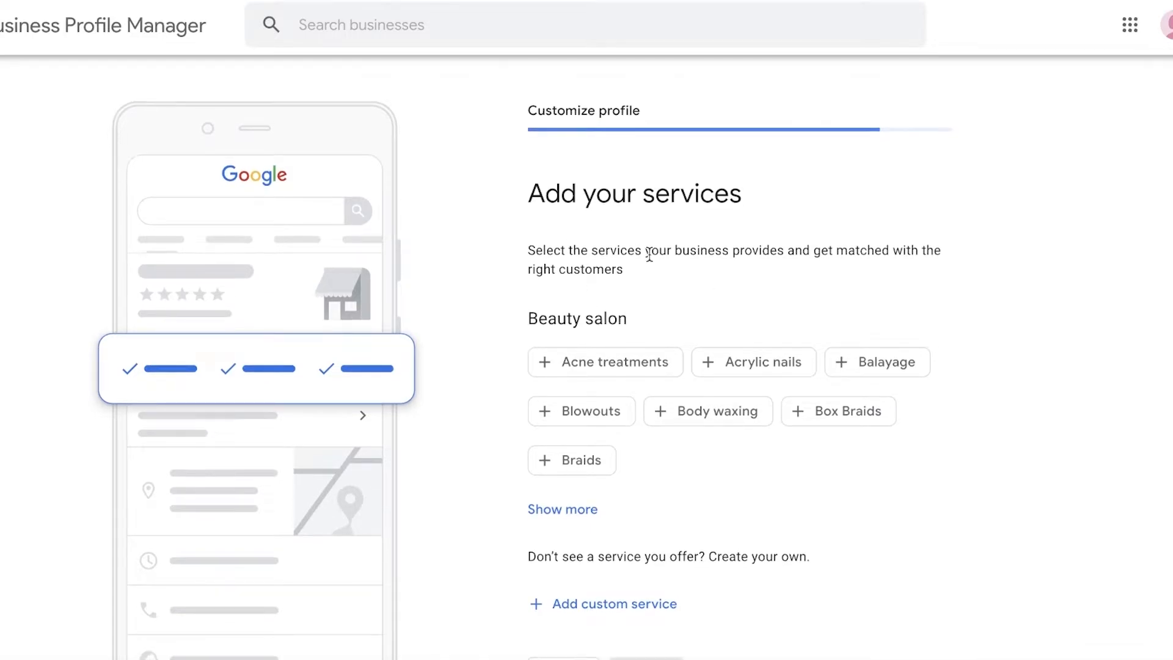
{"action": "scroll", "coordinate": [649, 254], "scroll_direction": "down", "scroll_amount": 1}
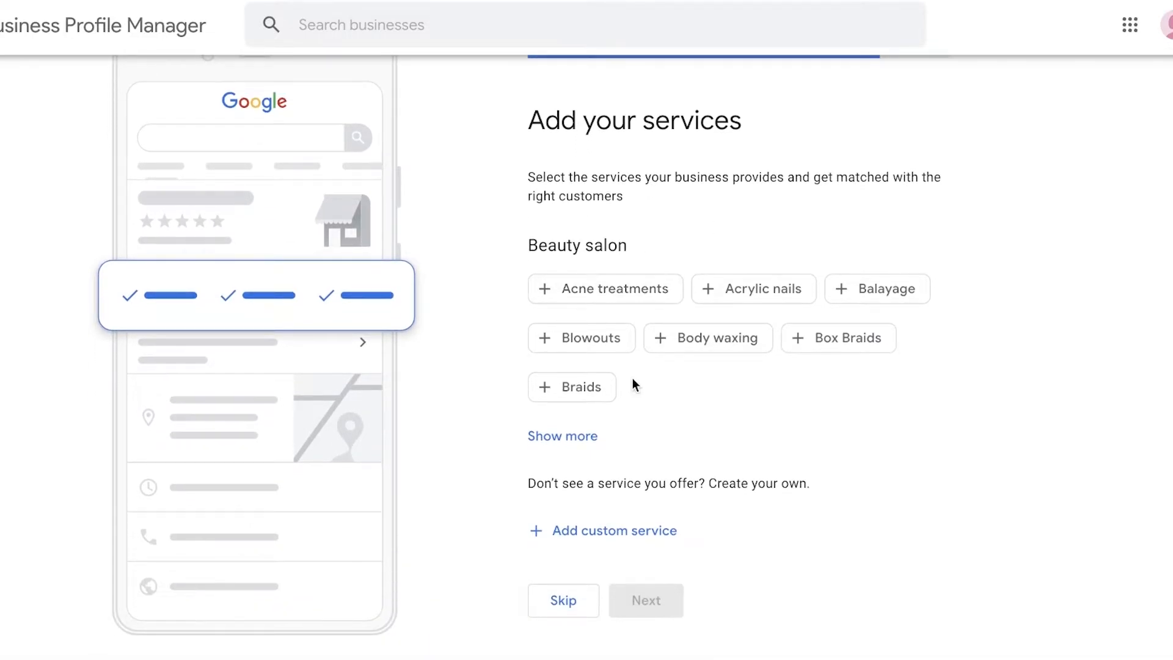
{"action": "left_click", "coordinate": [571, 435]}
{"action": "scroll", "coordinate": [962, 395], "scroll_direction": "down", "scroll_amount": 1}
{"action": "scroll", "coordinate": [961, 396], "scroll_direction": "down", "scroll_amount": 2}
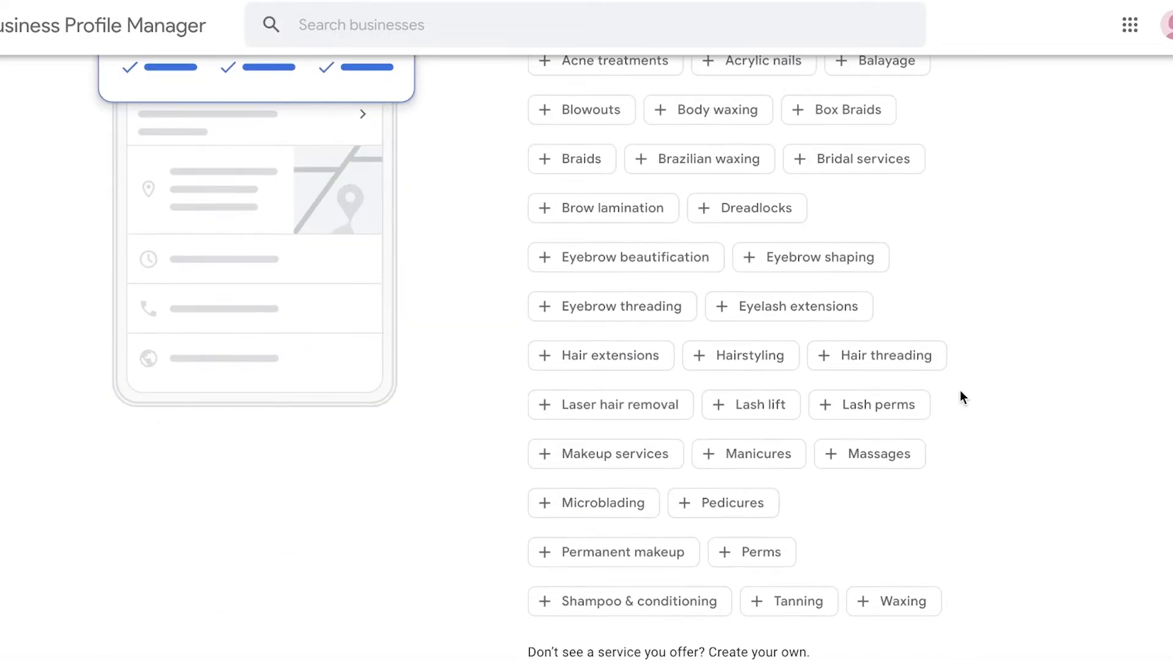
{"action": "left_click", "coordinate": [763, 409]}
{"action": "left_click", "coordinate": [873, 409]}
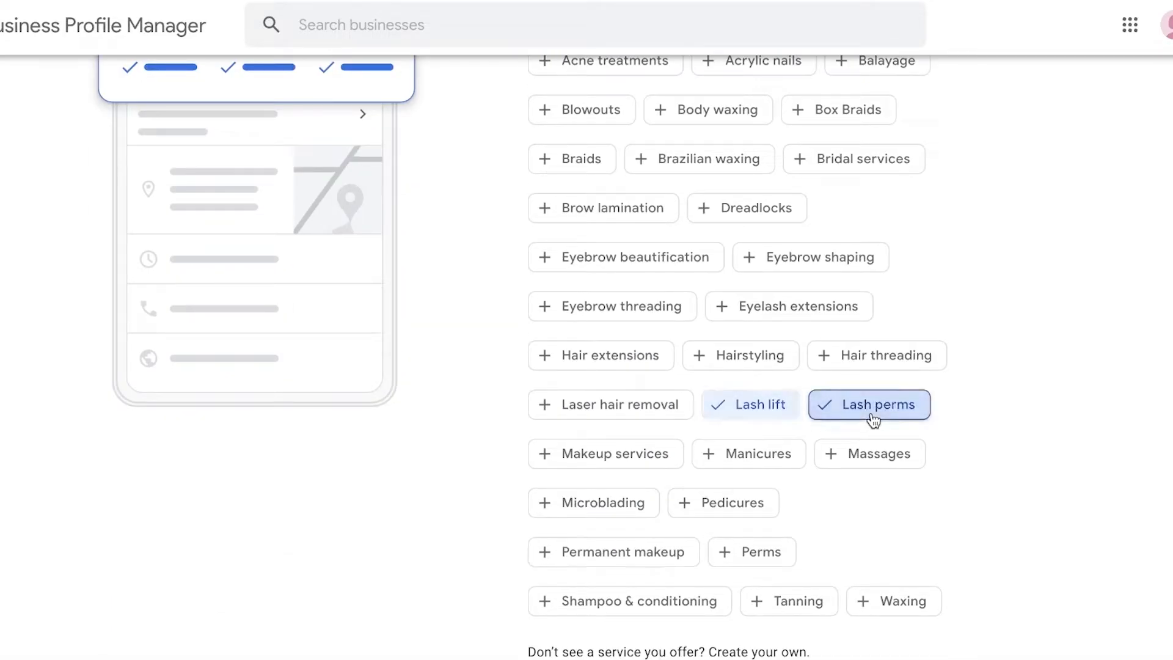
{"action": "left_click", "coordinate": [889, 363]}
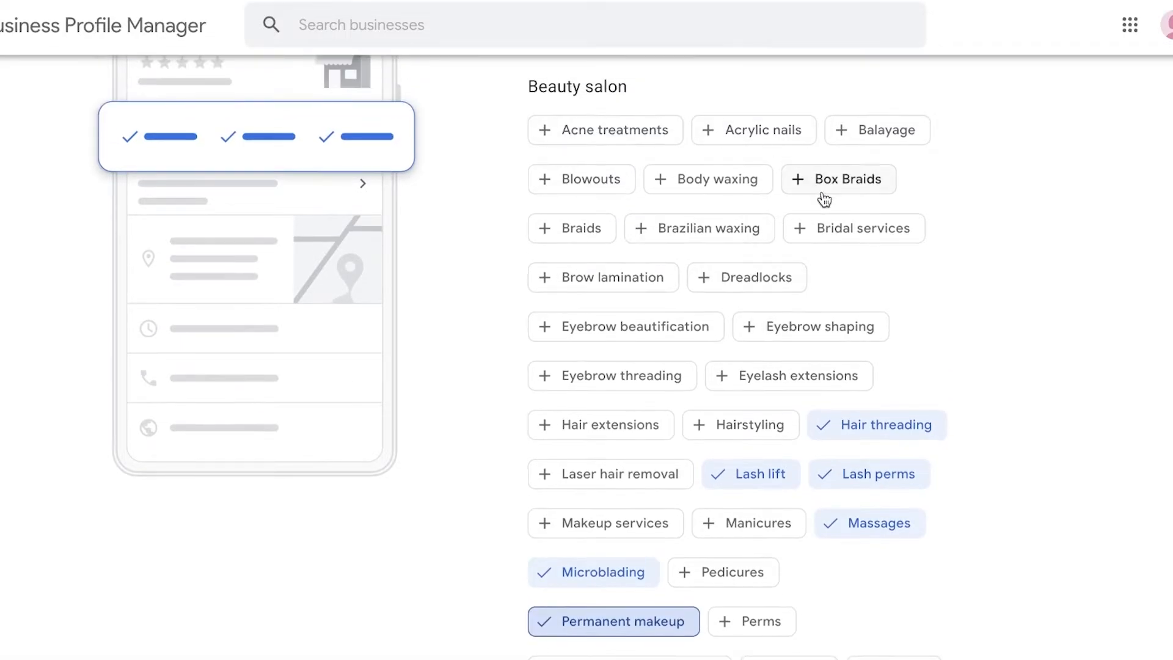
{"action": "scroll", "coordinate": [819, 198], "scroll_direction": "down", "scroll_amount": 3}
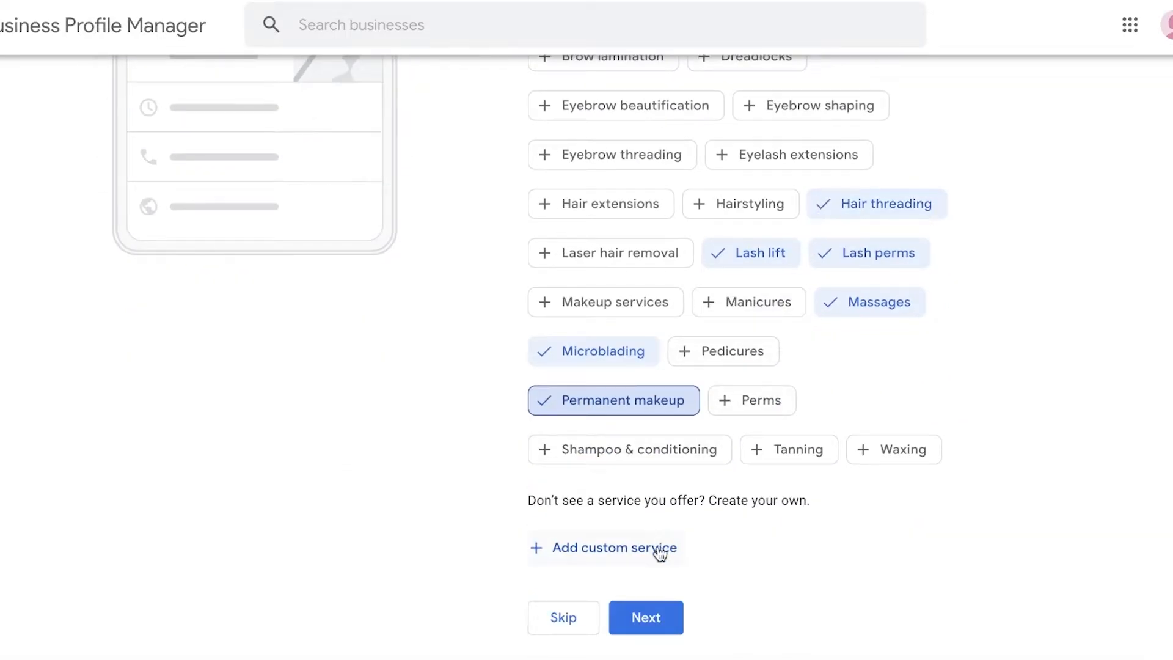
{"action": "left_click", "coordinate": [660, 548]}
{"action": "left_click", "coordinate": [996, 473]}
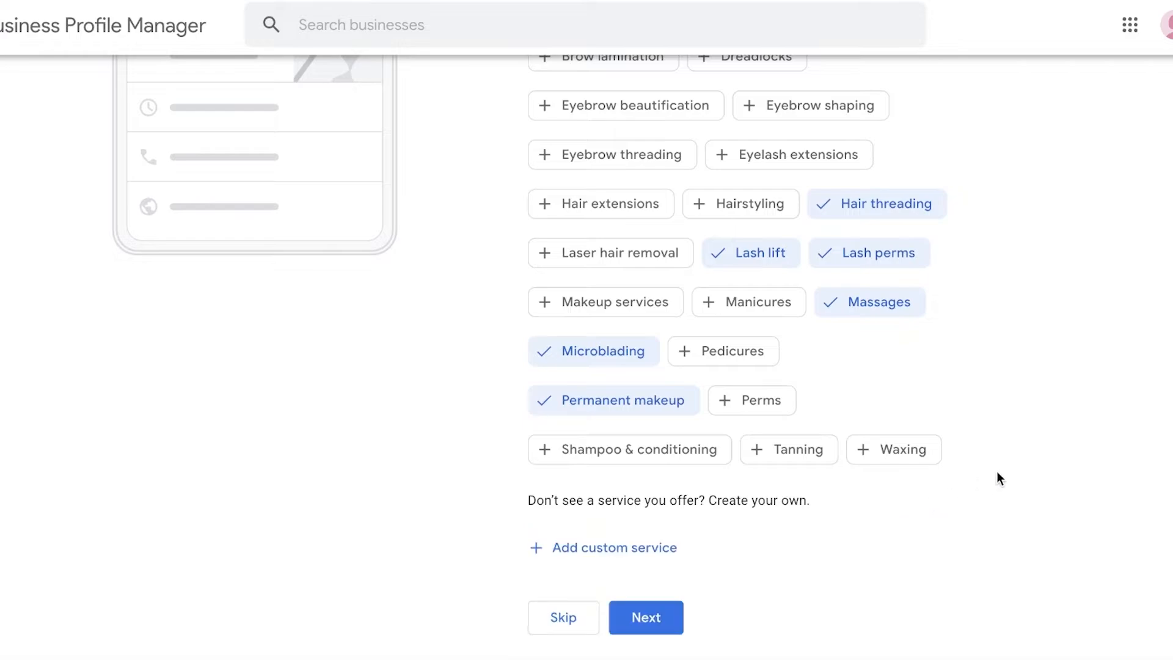
Add Eyebrow threading, Eyelash extensions and Hair extensions to the selected services and submit them
{"action": "left_click", "coordinate": [603, 193]}
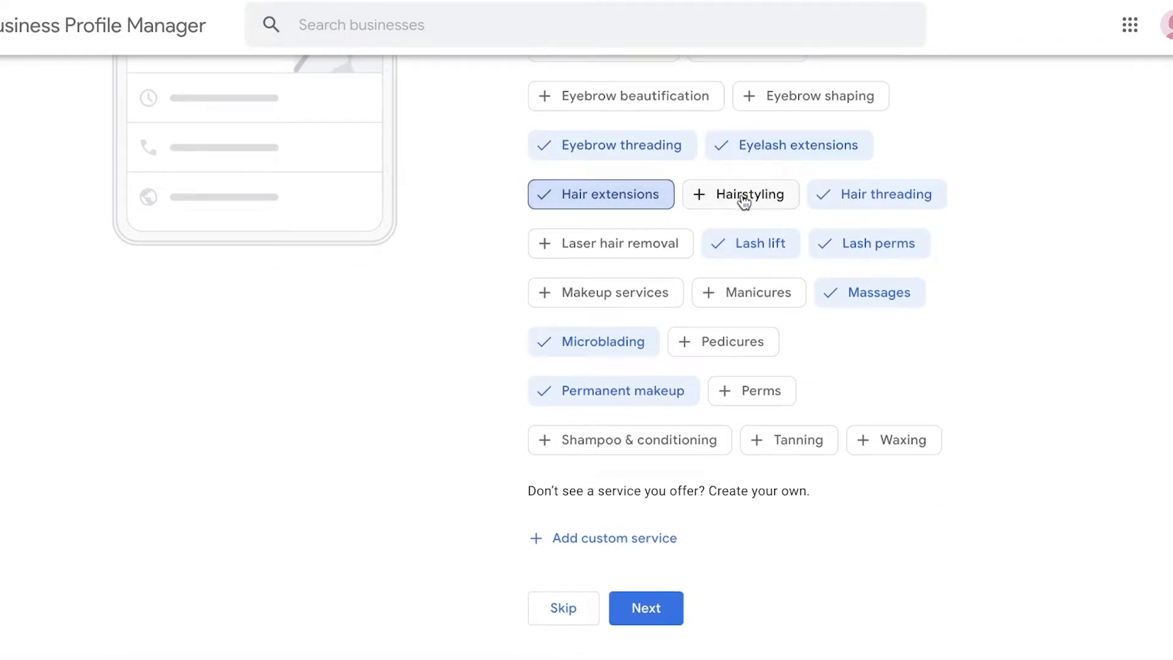
{"action": "scroll", "coordinate": [717, 300], "scroll_direction": "down", "scroll_amount": 1}
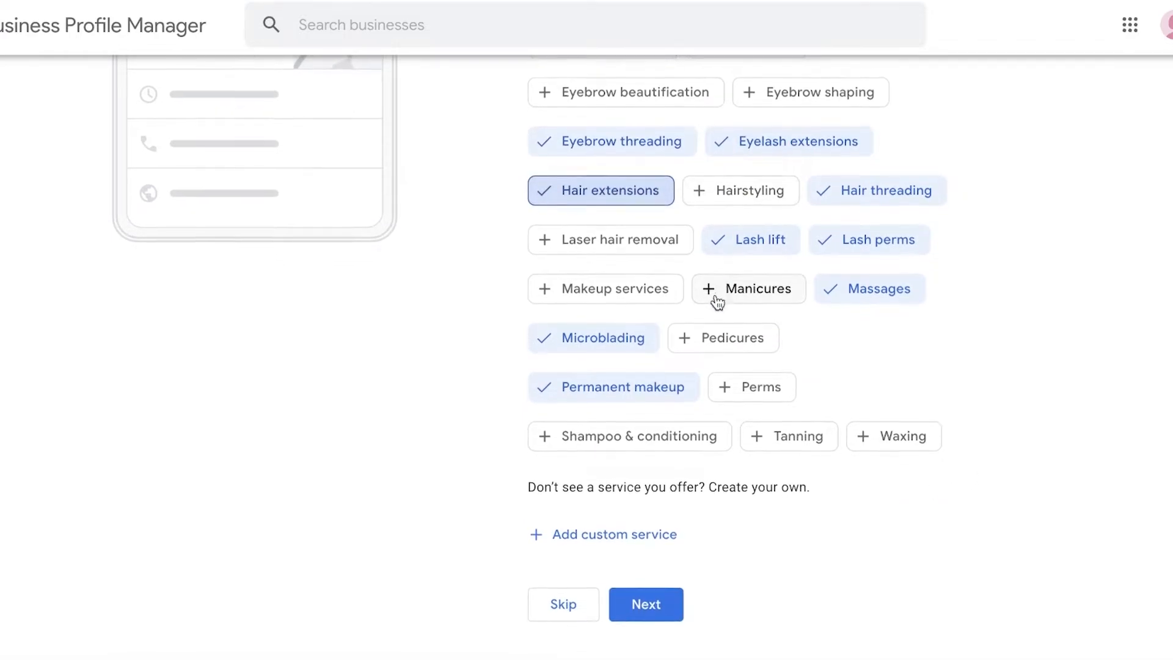
{"action": "left_click", "coordinate": [659, 607]}
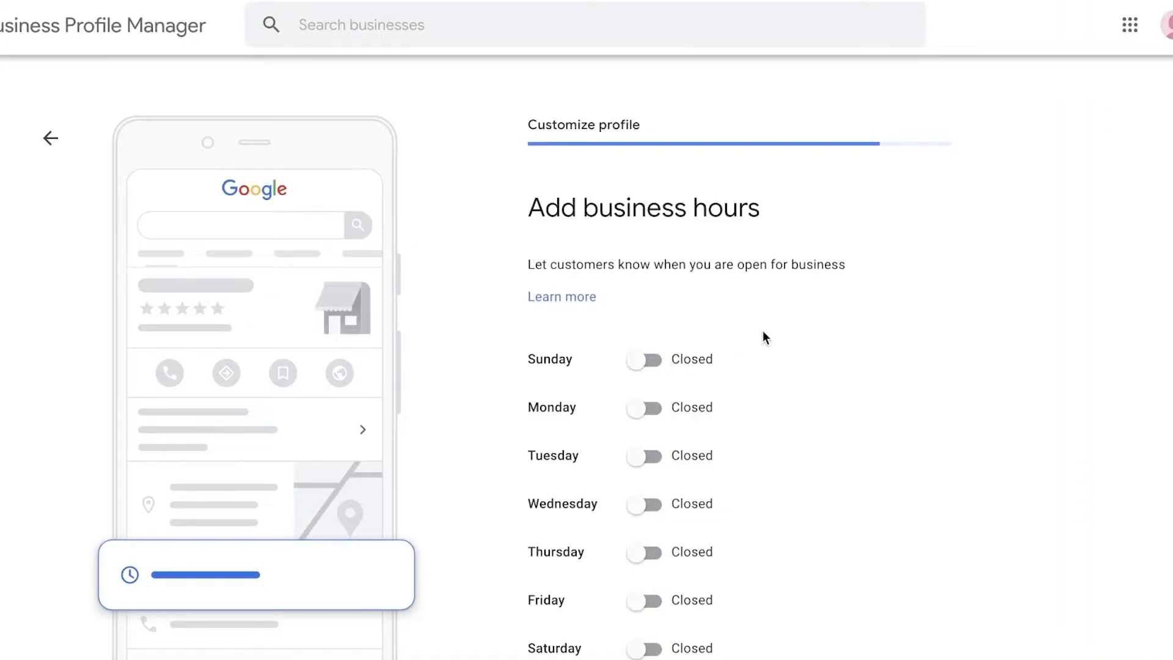
Mark the business as open on Monday, Tuesday, Wednesday and Thursday
{"action": "scroll", "coordinate": [762, 337], "scroll_direction": "down", "scroll_amount": 2}
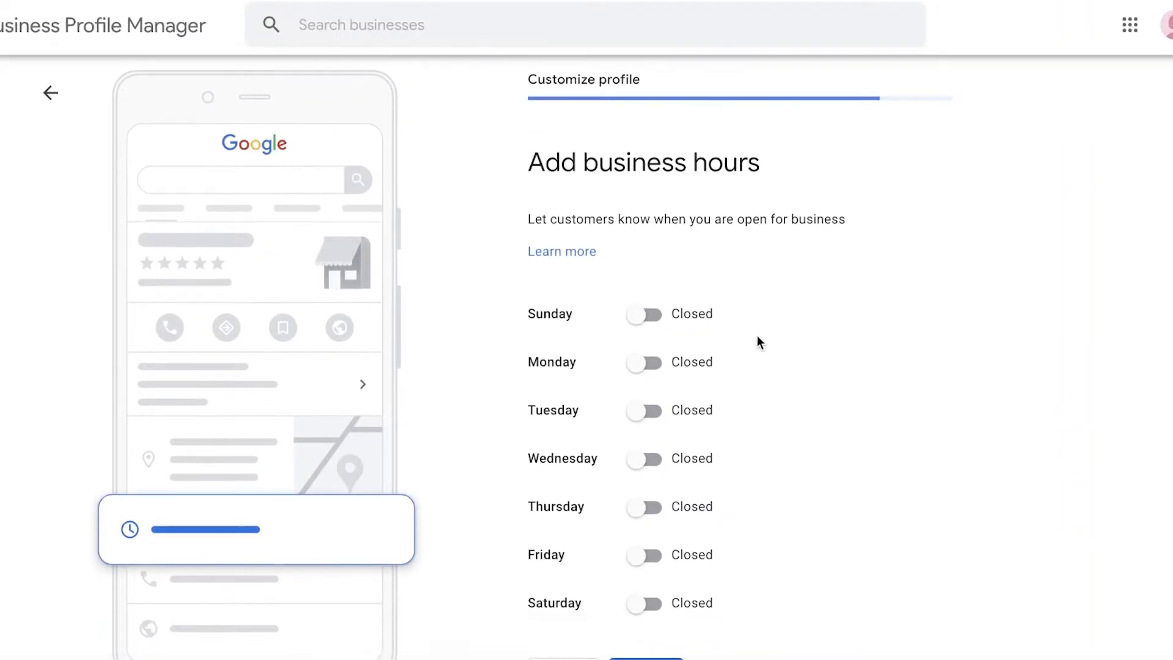
{"action": "left_click", "coordinate": [648, 365]}
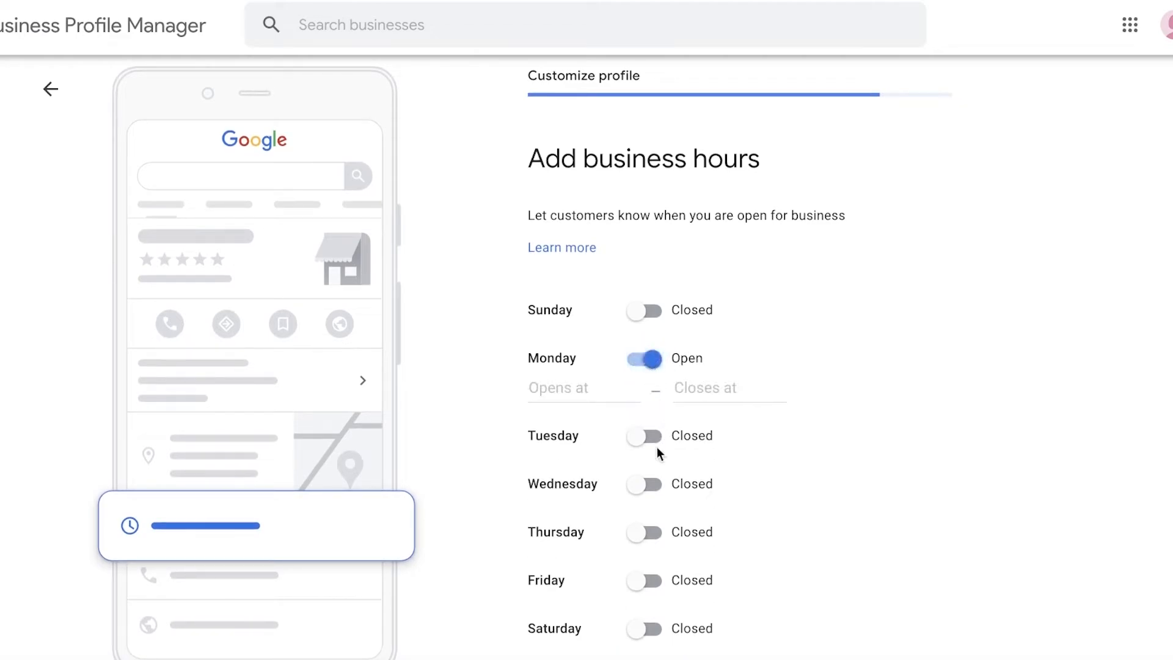
{"action": "left_click", "coordinate": [646, 533]}
{"action": "left_click", "coordinate": [648, 487]}
{"action": "left_click", "coordinate": [647, 436]}
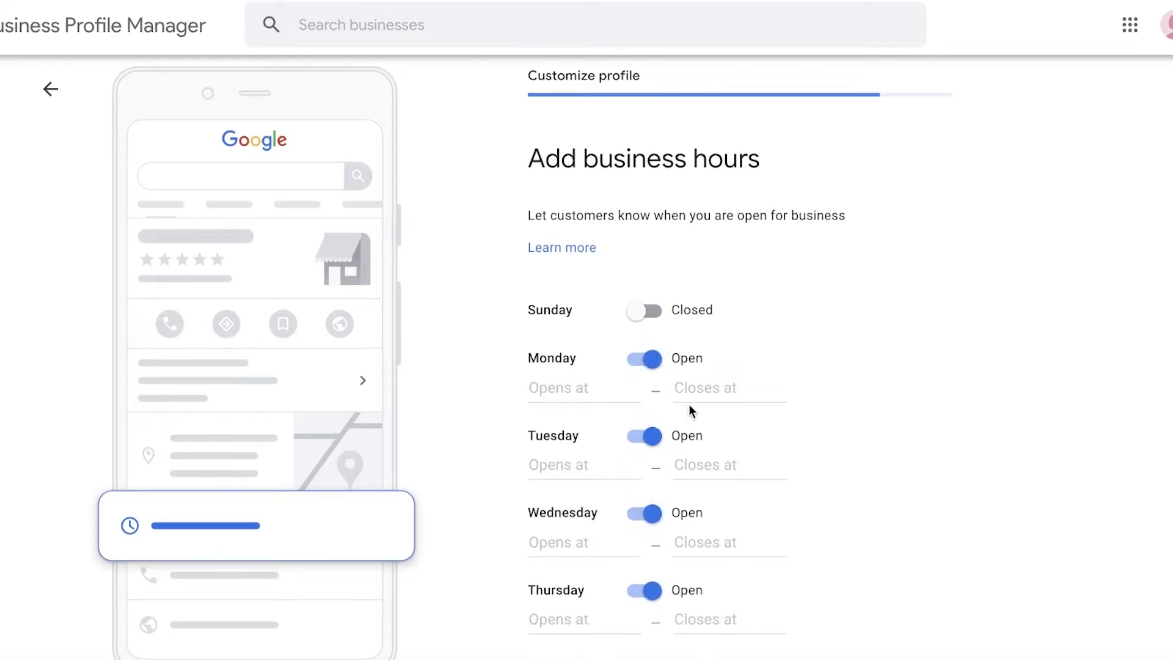
Set the Monday and Tuesday business hours to 24 hours
{"action": "left_click", "coordinate": [678, 389]}
{"action": "left_click", "coordinate": [760, 417]}
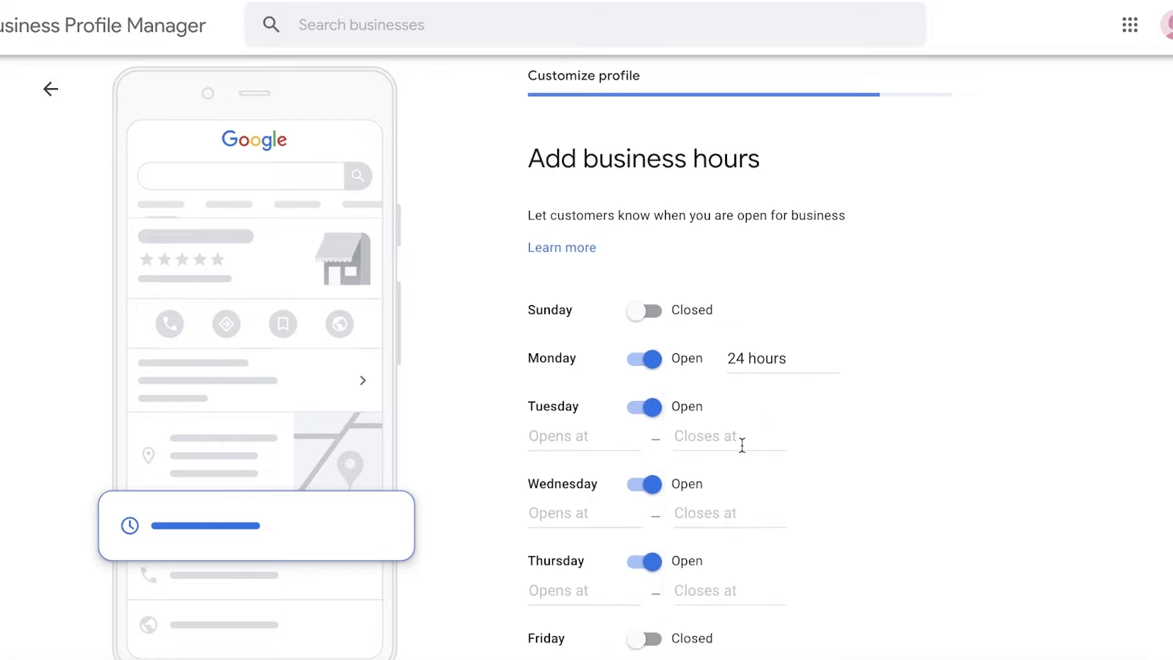
{"action": "left_click", "coordinate": [738, 443]}
{"action": "left_click", "coordinate": [721, 463]}
Set the Wednesday hours to open at 11:30 AM and close at 10:00 PM
{"action": "left_click", "coordinate": [571, 483]}
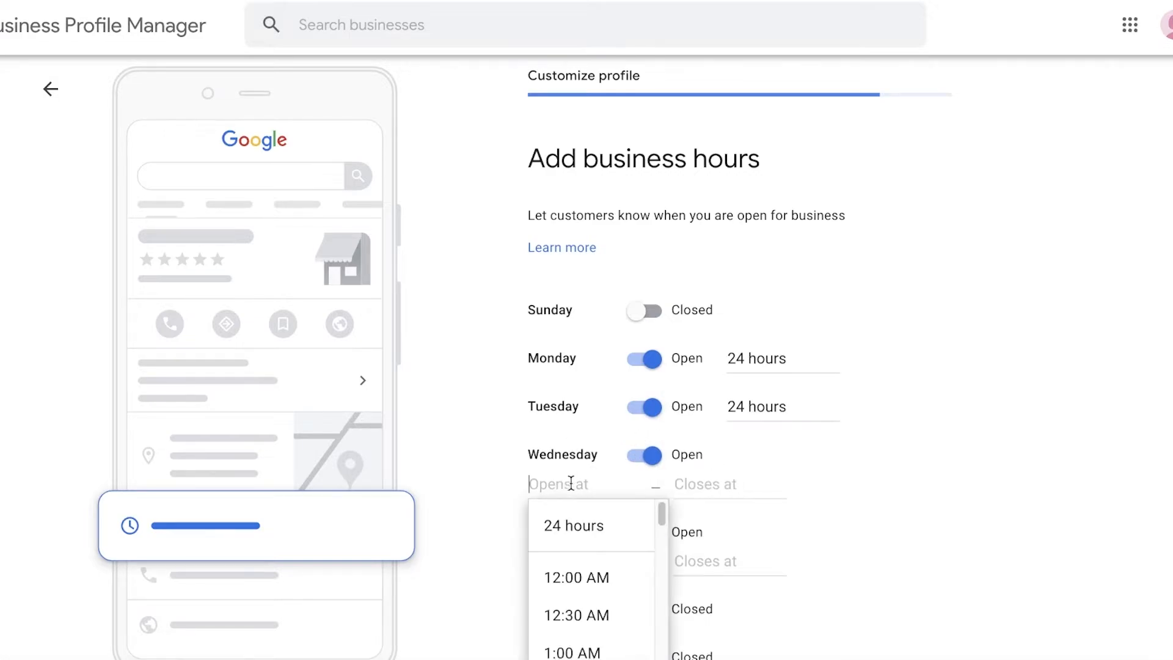
{"action": "scroll", "coordinate": [570, 482], "scroll_direction": "down", "scroll_amount": 1}
{"action": "scroll", "coordinate": [607, 588], "scroll_direction": "down", "scroll_amount": 10}
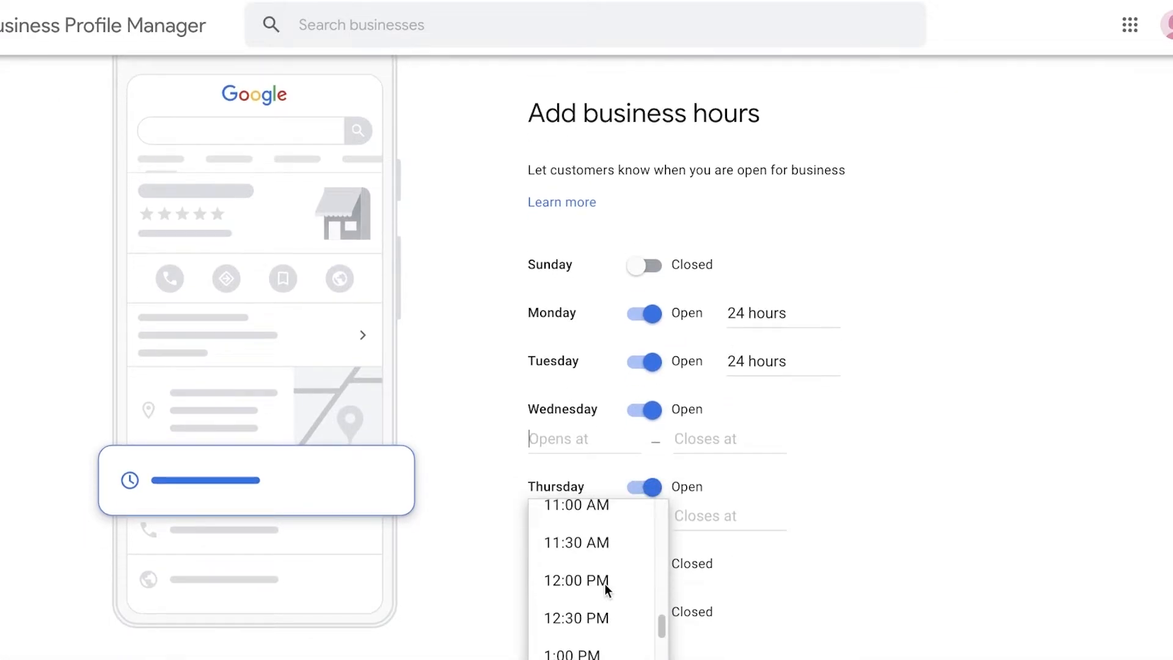
{"action": "left_click", "coordinate": [577, 543]}
{"action": "left_click", "coordinate": [712, 446]}
{"action": "scroll", "coordinate": [725, 540], "scroll_direction": "down", "scroll_amount": 15}
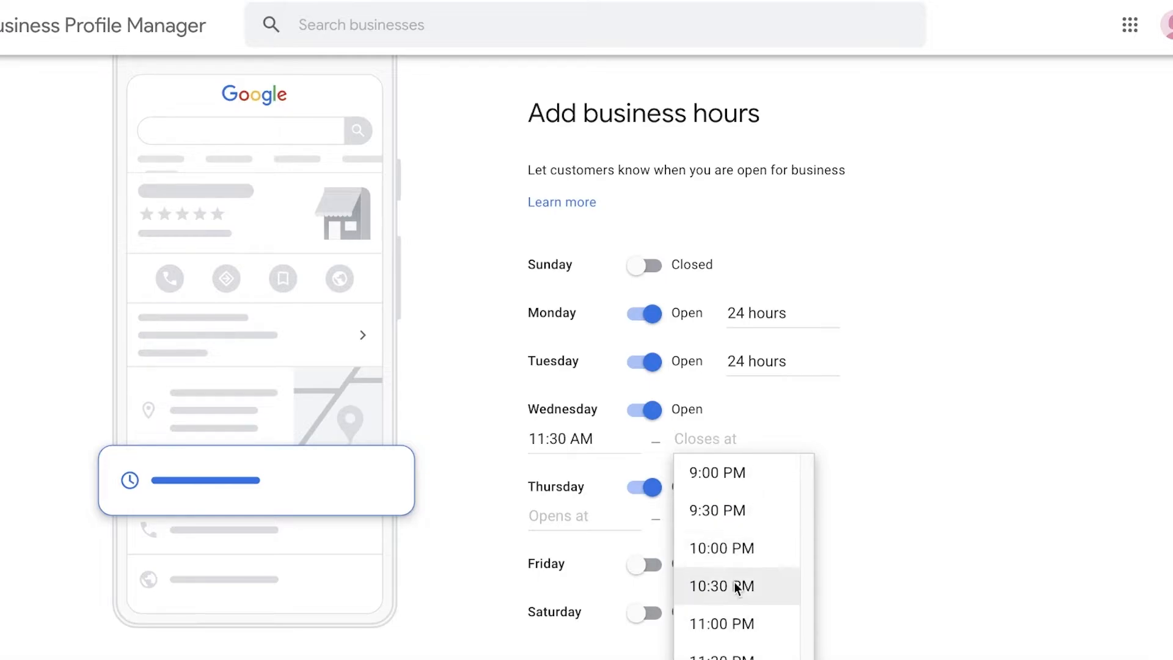
{"action": "left_click", "coordinate": [730, 545]}
Set the Thursday hours to open at 9:00 PM and close at 5:30 AM, and submit the business hours
{"action": "left_click", "coordinate": [543, 512]}
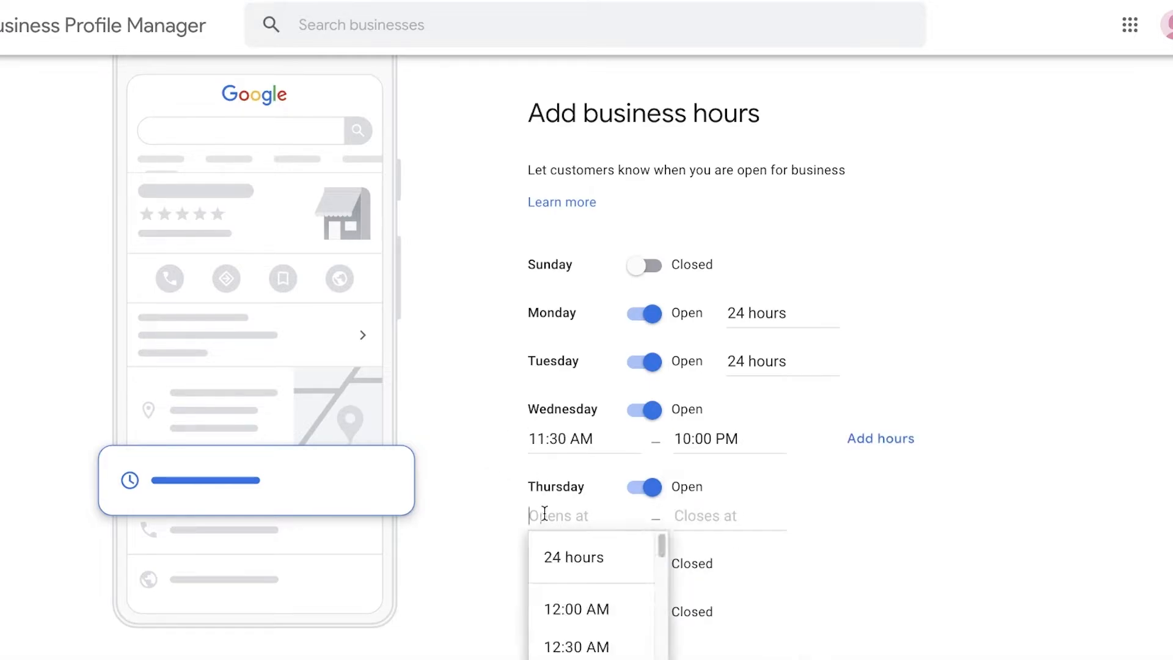
{"action": "scroll", "coordinate": [557, 557], "scroll_direction": "down", "scroll_amount": 15}
{"action": "left_click", "coordinate": [558, 549]}
{"action": "left_click", "coordinate": [674, 508]}
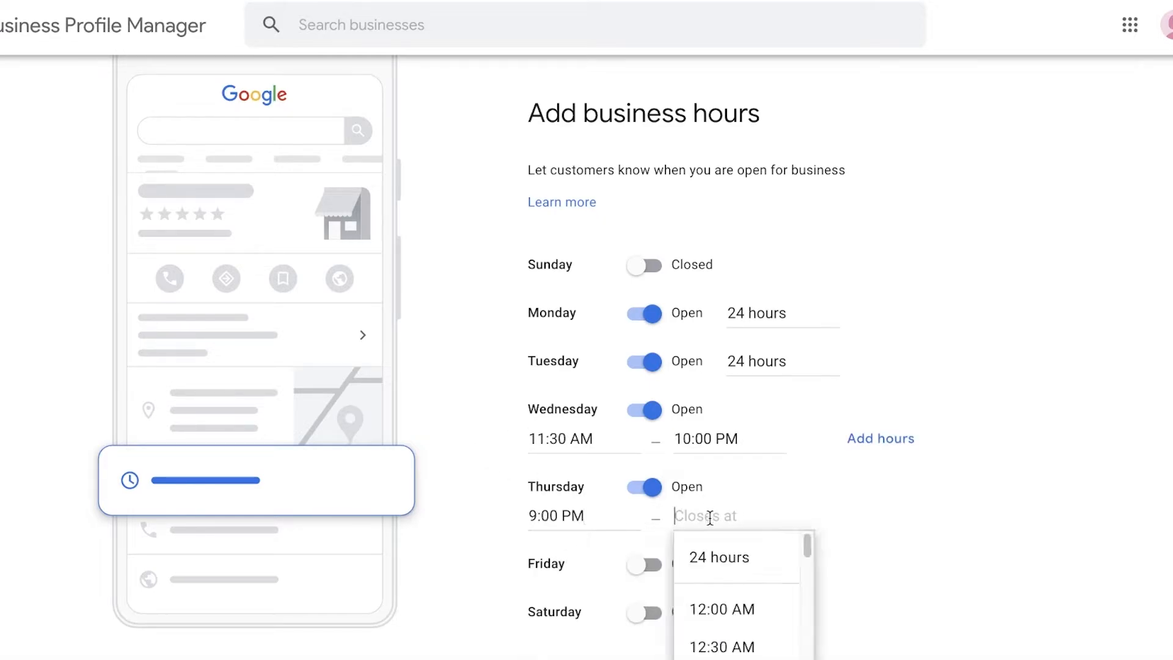
{"action": "scroll", "coordinate": [715, 550], "scroll_direction": "down", "scroll_amount": 10}
{"action": "left_click", "coordinate": [714, 597]}
{"action": "scroll", "coordinate": [807, 462], "scroll_direction": "down", "scroll_amount": 2}
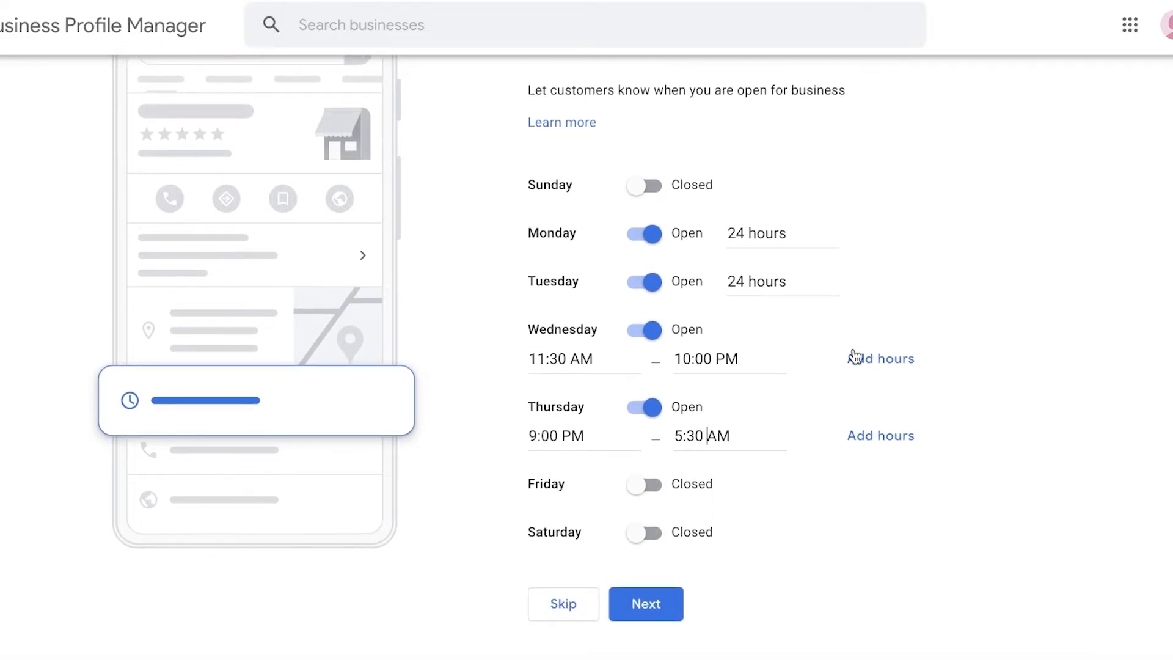
{"action": "left_click", "coordinate": [659, 604]}
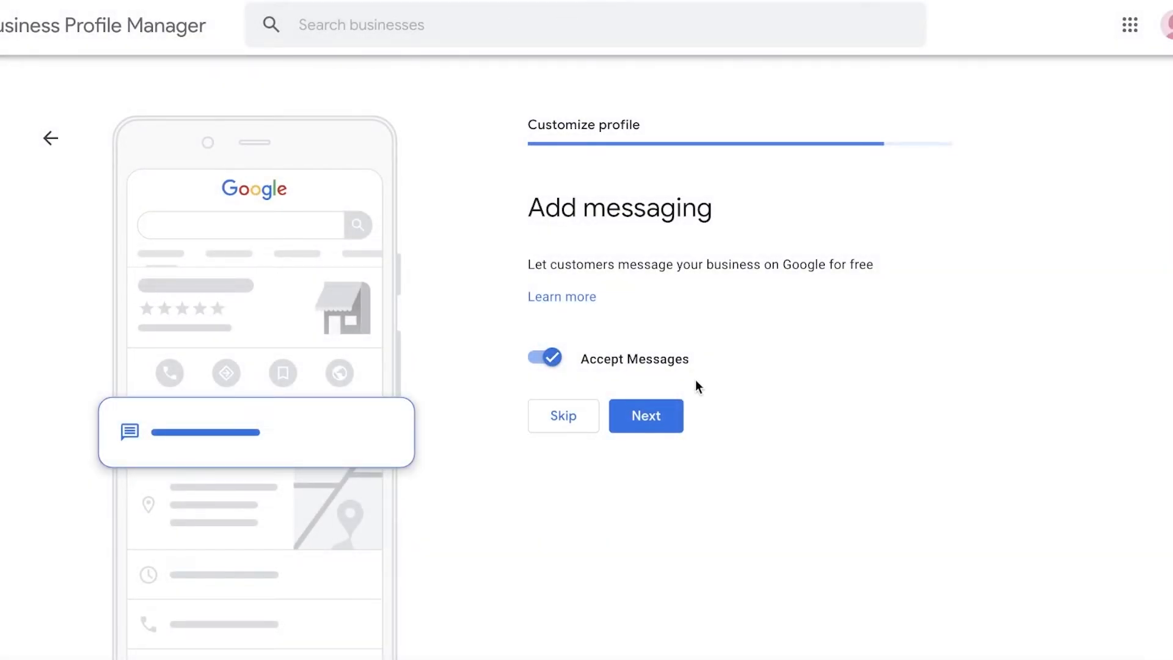
Keep customer messaging accepted for the business and skip the business description
{"action": "left_click", "coordinate": [654, 437]}
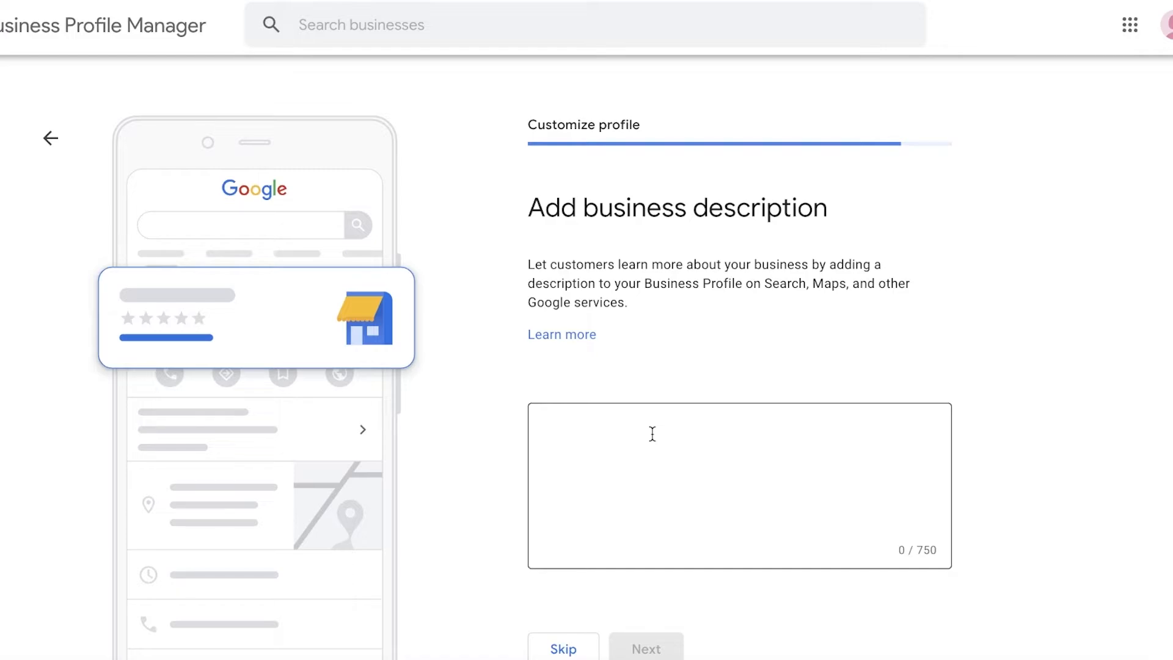
{"action": "left_click", "coordinate": [563, 649]}
Skip the business photos and the $600 advertising credit to finish customizing the profile
{"action": "scroll", "coordinate": [596, 428], "scroll_direction": "down", "scroll_amount": 3}
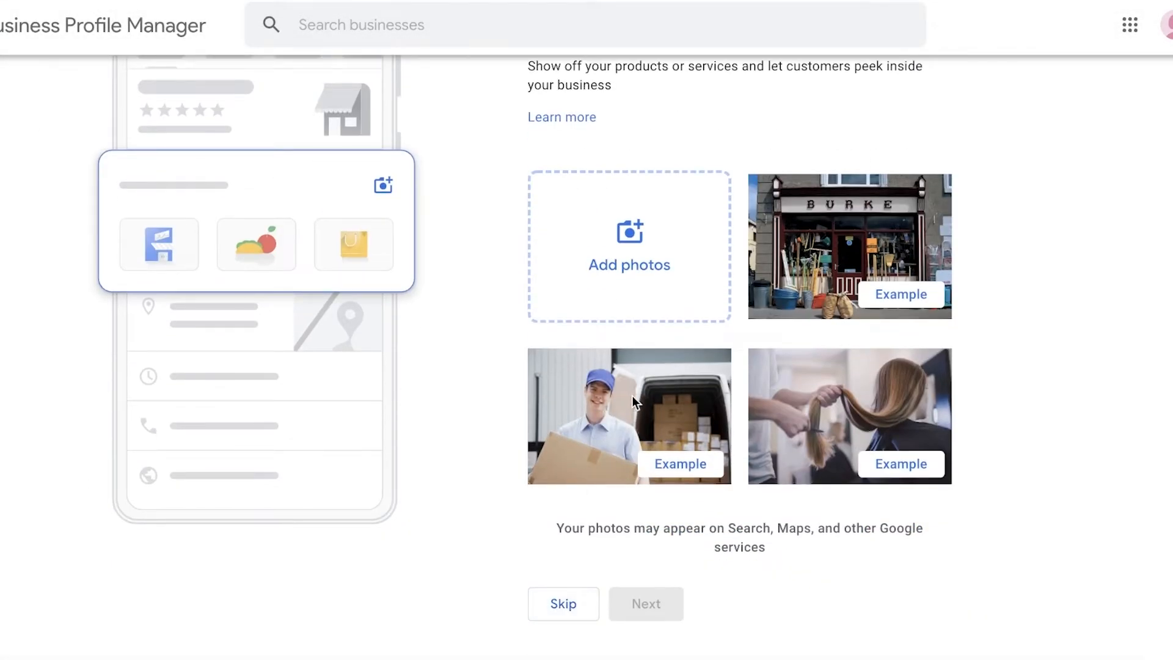
{"action": "scroll", "coordinate": [646, 352], "scroll_direction": "up", "scroll_amount": 3}
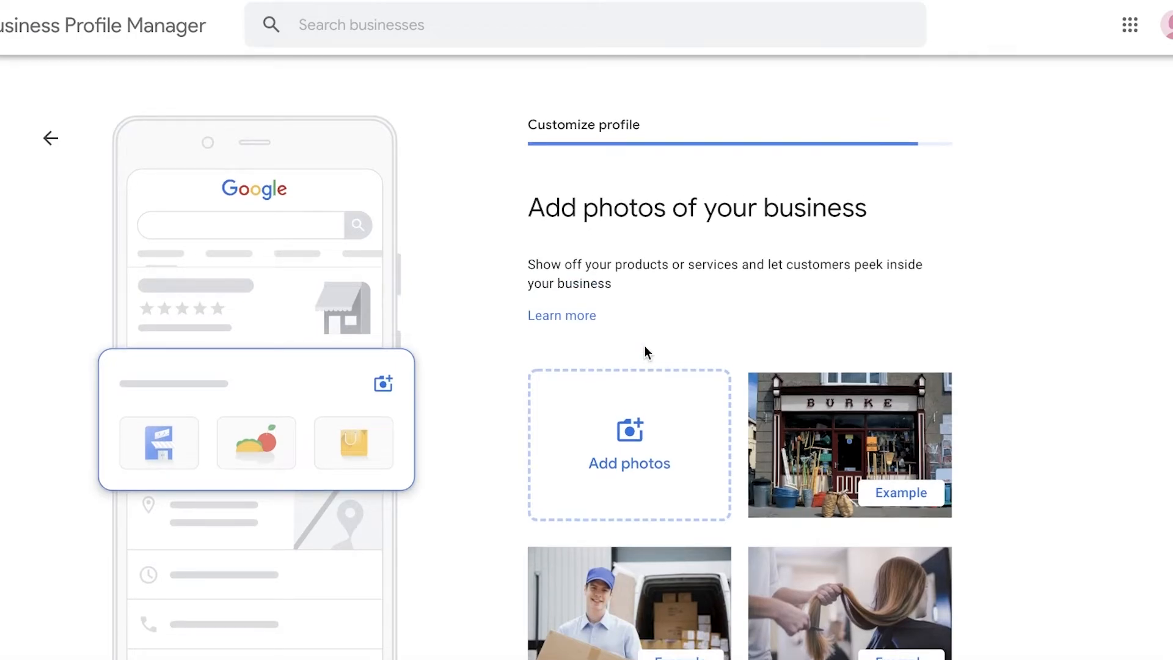
{"action": "scroll", "coordinate": [644, 351], "scroll_direction": "down", "scroll_amount": 3}
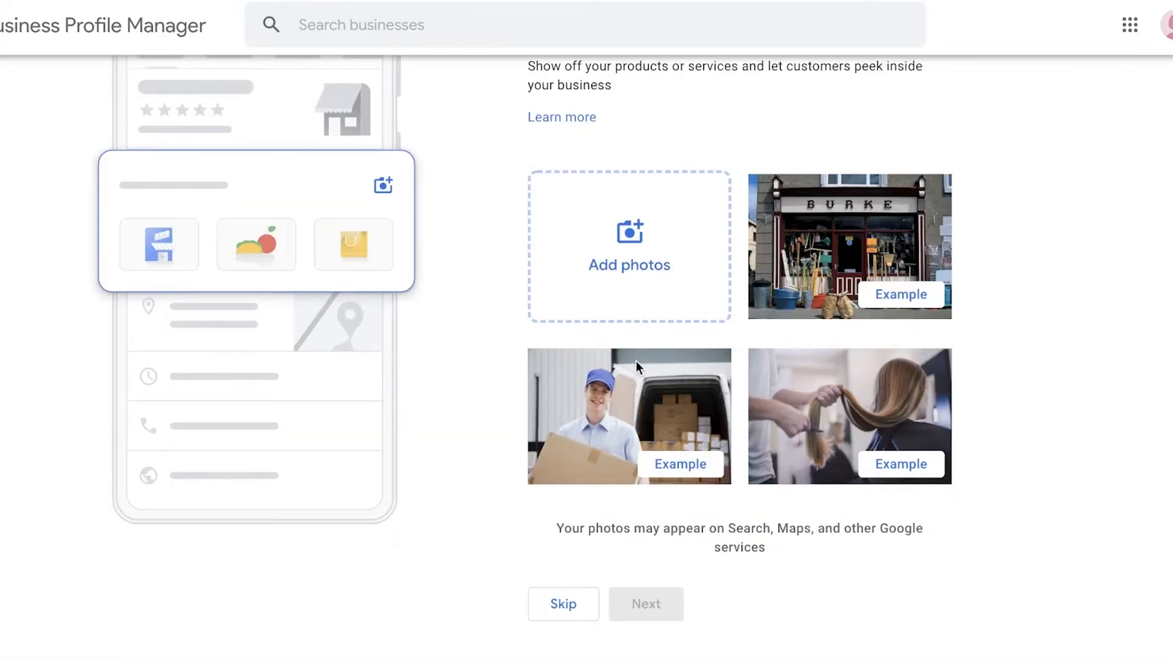
{"action": "scroll", "coordinate": [632, 394], "scroll_direction": "up", "scroll_amount": 3}
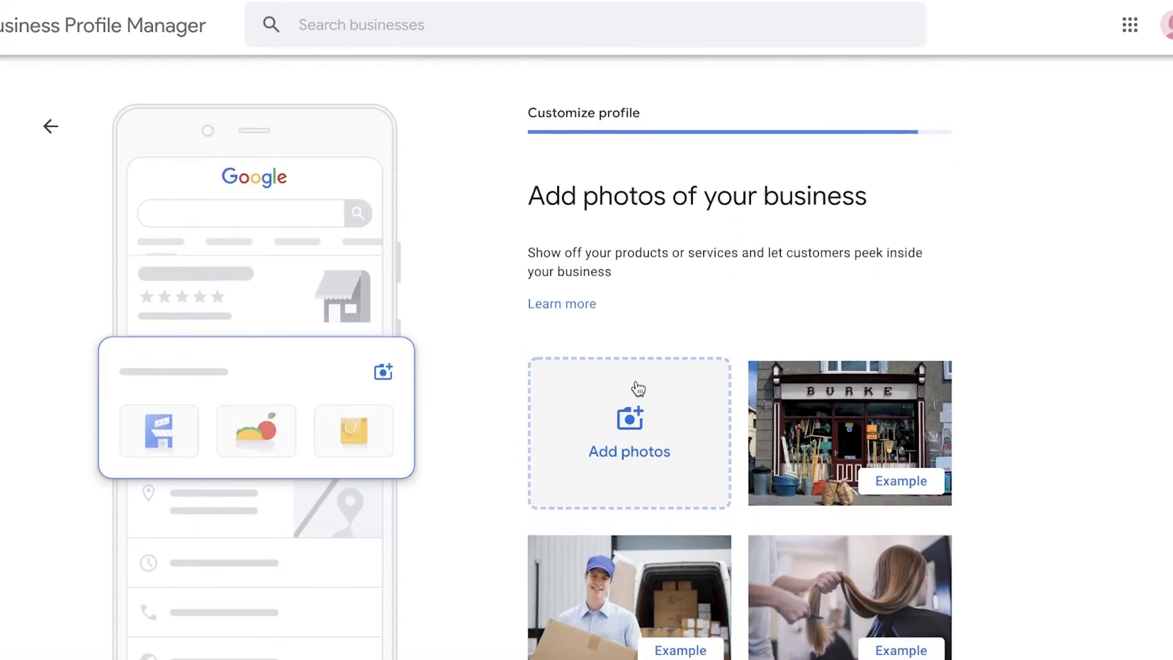
{"action": "scroll", "coordinate": [635, 379], "scroll_direction": "down", "scroll_amount": 3}
{"action": "scroll", "coordinate": [633, 403], "scroll_direction": "up", "scroll_amount": 3}
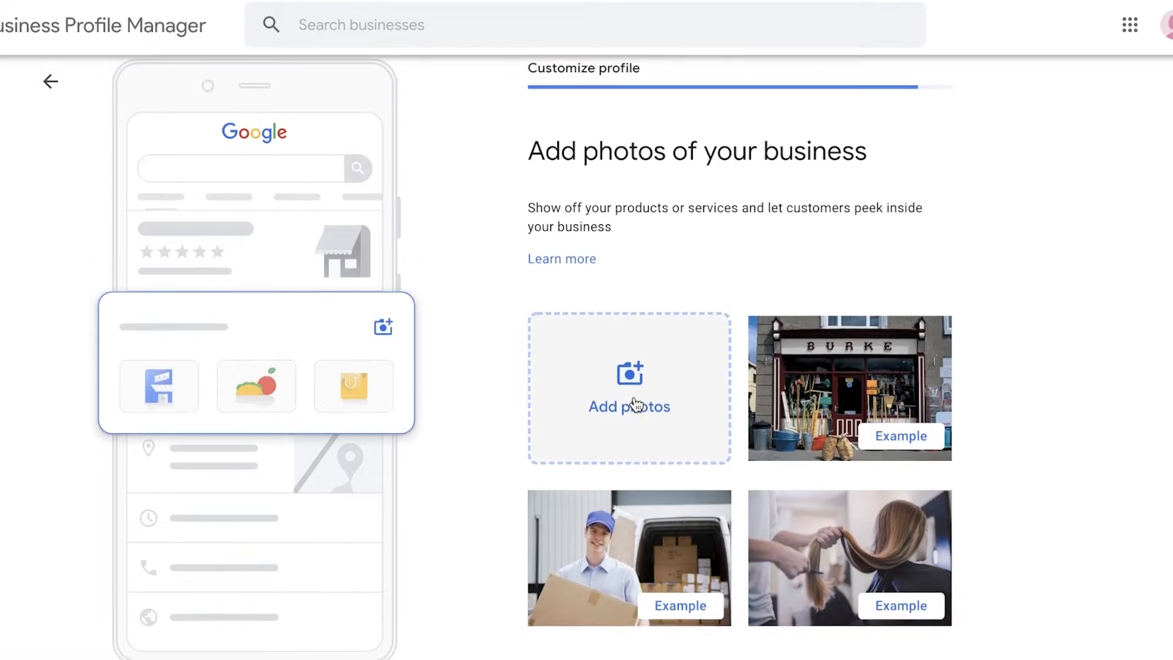
{"action": "scroll", "coordinate": [629, 416], "scroll_direction": "down", "scroll_amount": 3}
{"action": "left_click", "coordinate": [572, 601]}
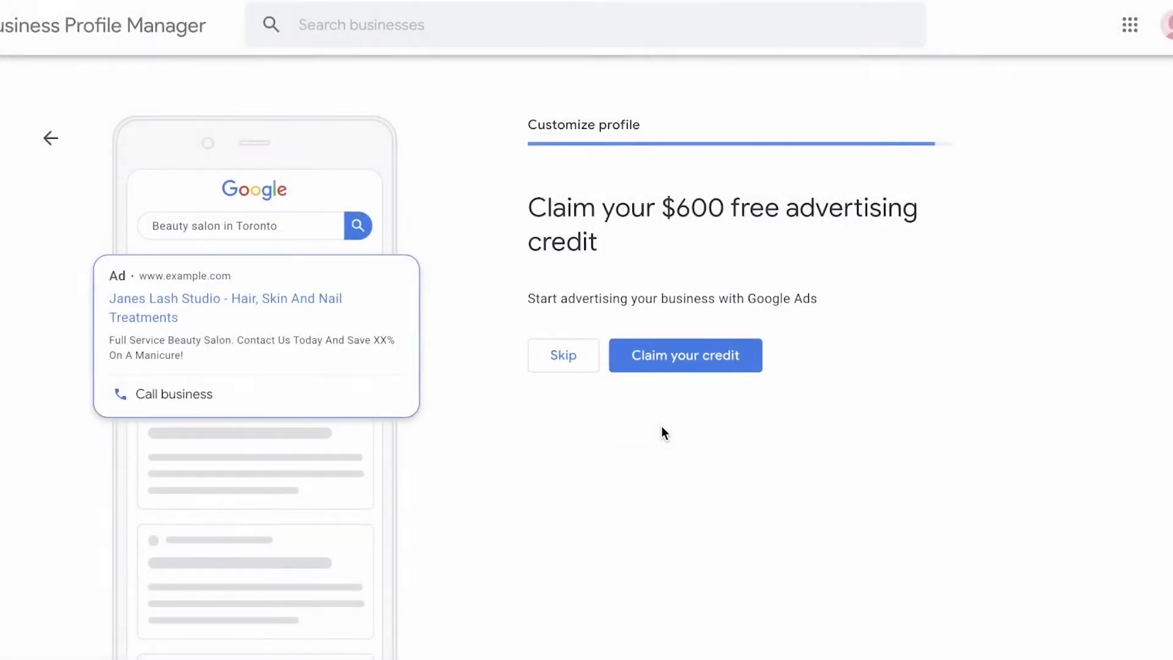
{"action": "left_click", "coordinate": [572, 359]}
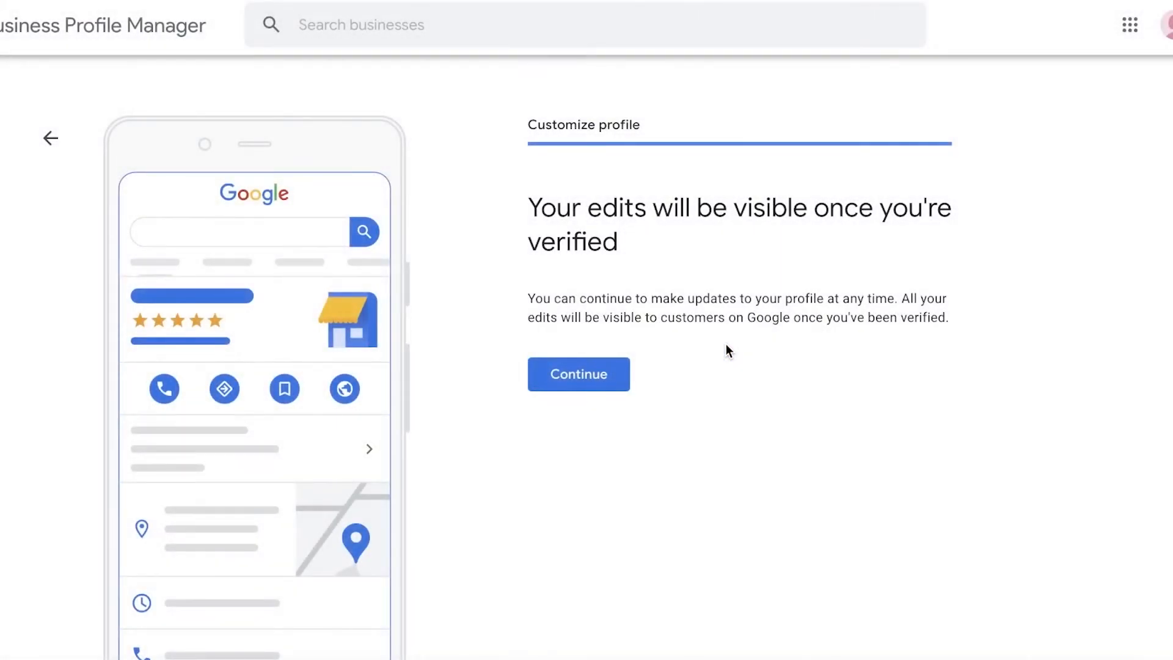
{"action": "left_click", "coordinate": [538, 380]}
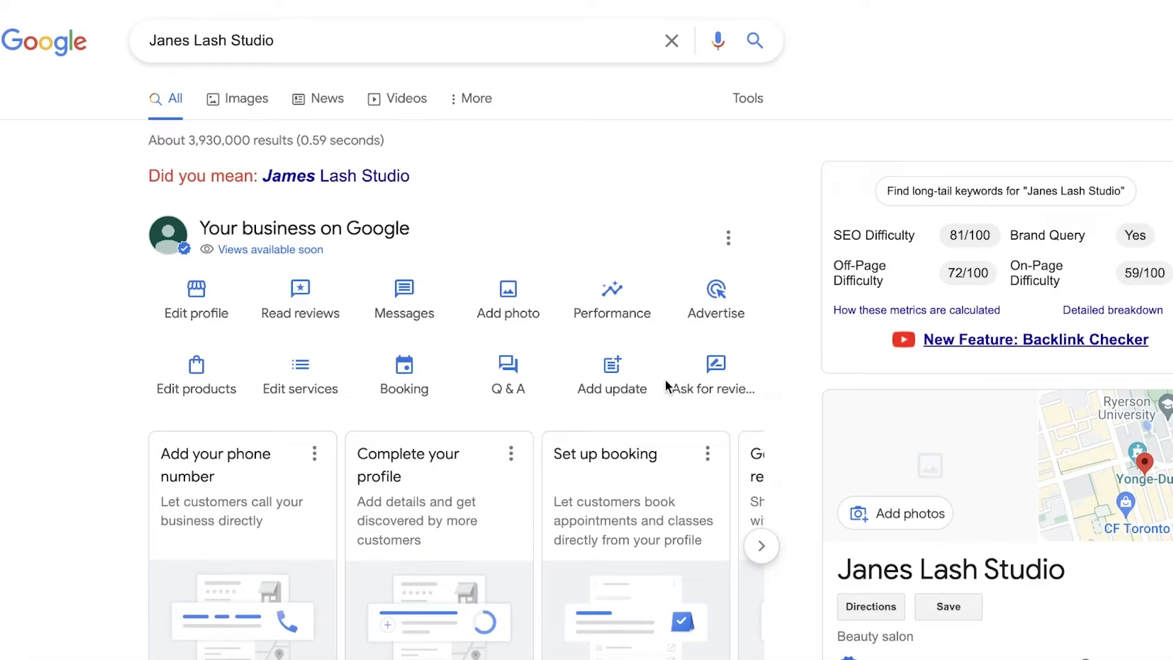
Examine the Janes Lash Studio business profile in the Google search results, including its address, hours, category and missing information
{"action": "scroll", "coordinate": [665, 382], "scroll_direction": "down", "scroll_amount": 4}
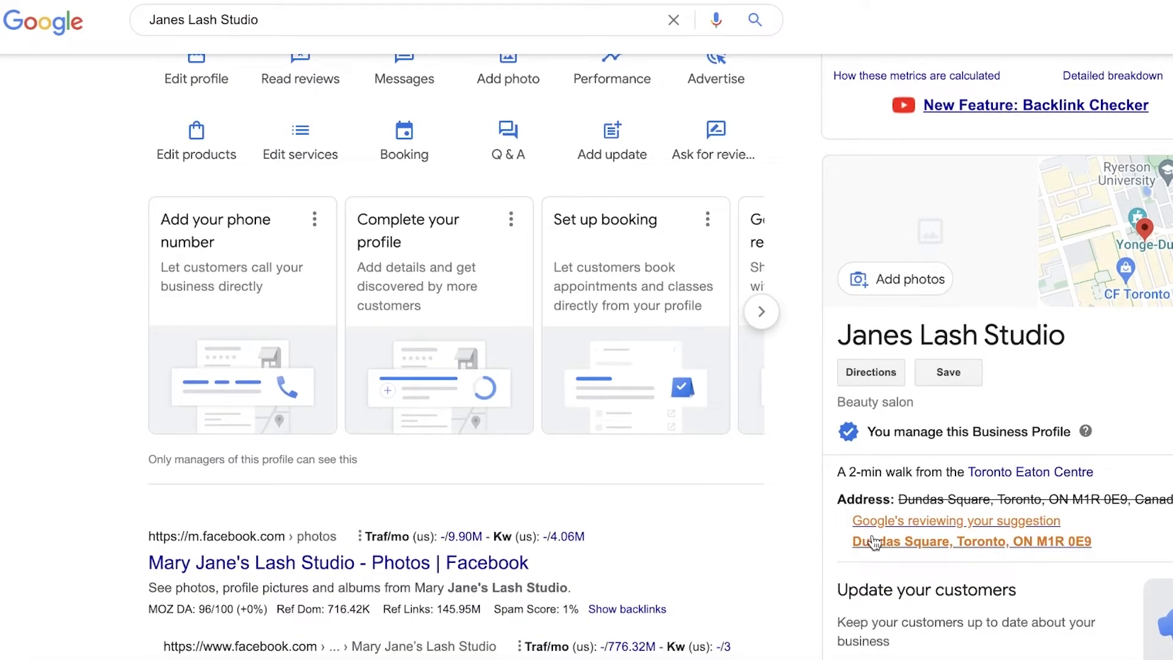
{"action": "scroll", "coordinate": [547, 300], "scroll_direction": "up", "scroll_amount": 3}
{"action": "scroll", "coordinate": [1031, 396], "scroll_direction": "down", "scroll_amount": 9}
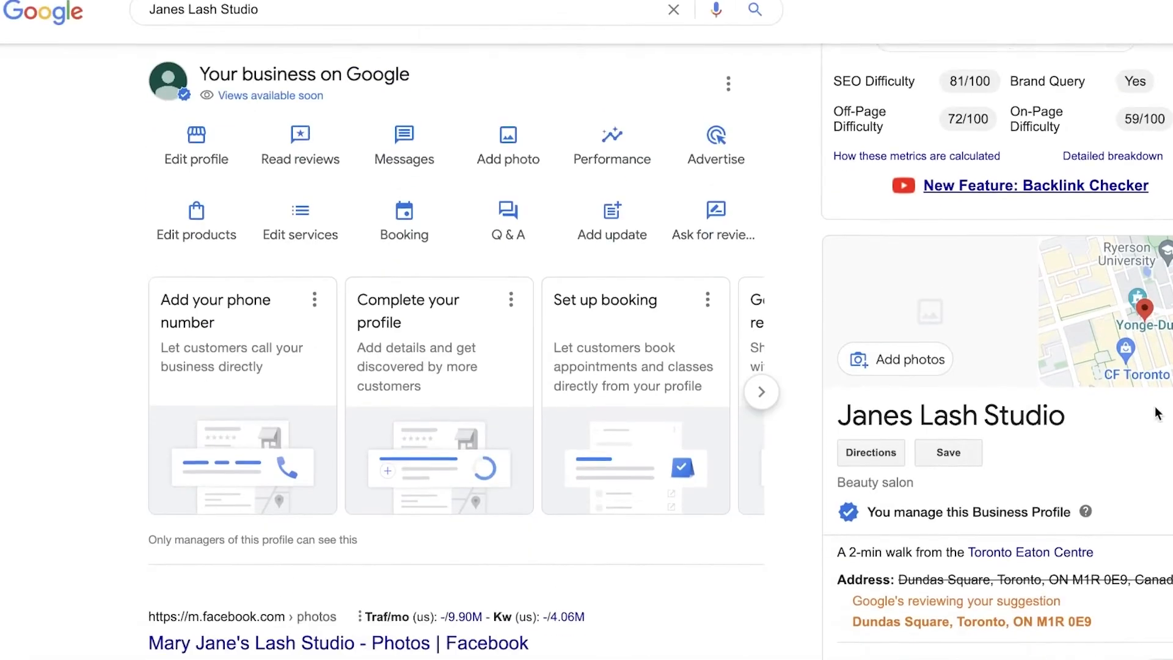
{"action": "scroll", "coordinate": [967, 463], "scroll_direction": "down", "scroll_amount": 3}
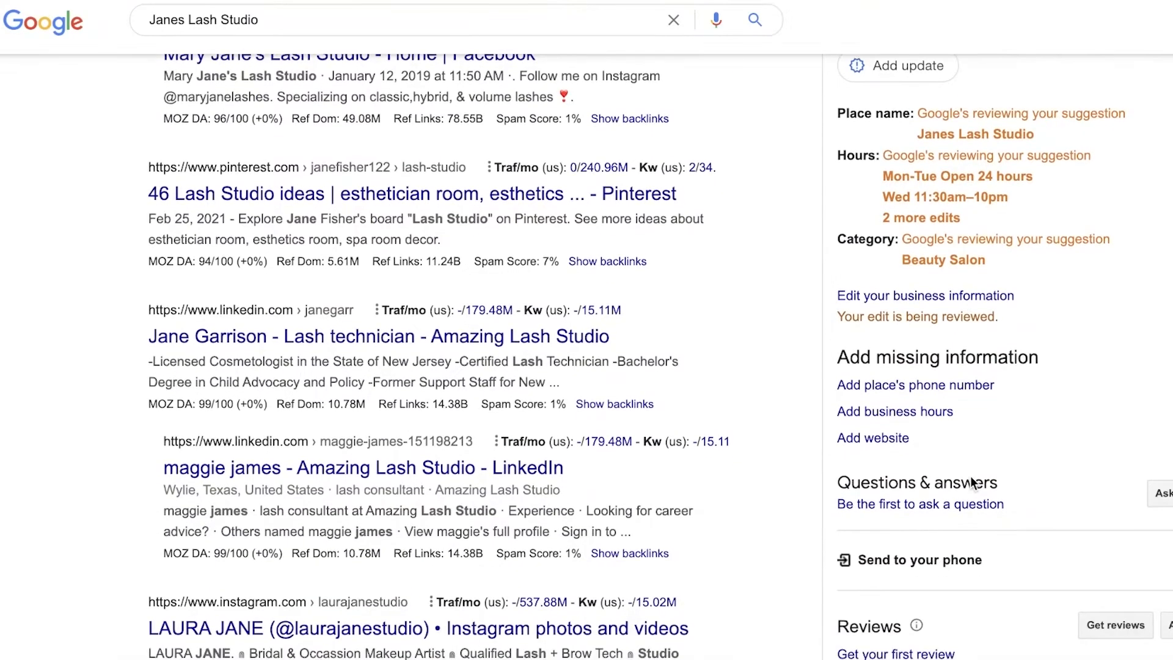
{"action": "scroll", "coordinate": [965, 458], "scroll_direction": "down", "scroll_amount": 3}
{"action": "scroll", "coordinate": [964, 455], "scroll_direction": "up", "scroll_amount": 4}
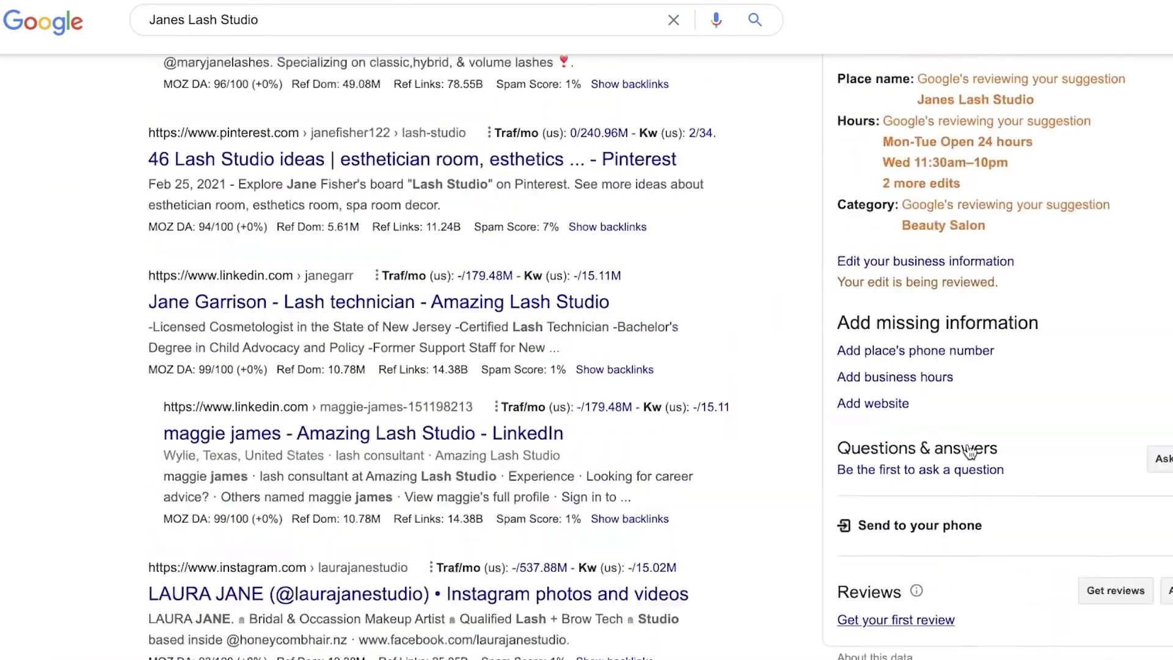
{"action": "scroll", "coordinate": [984, 433], "scroll_direction": "up", "scroll_amount": 6}
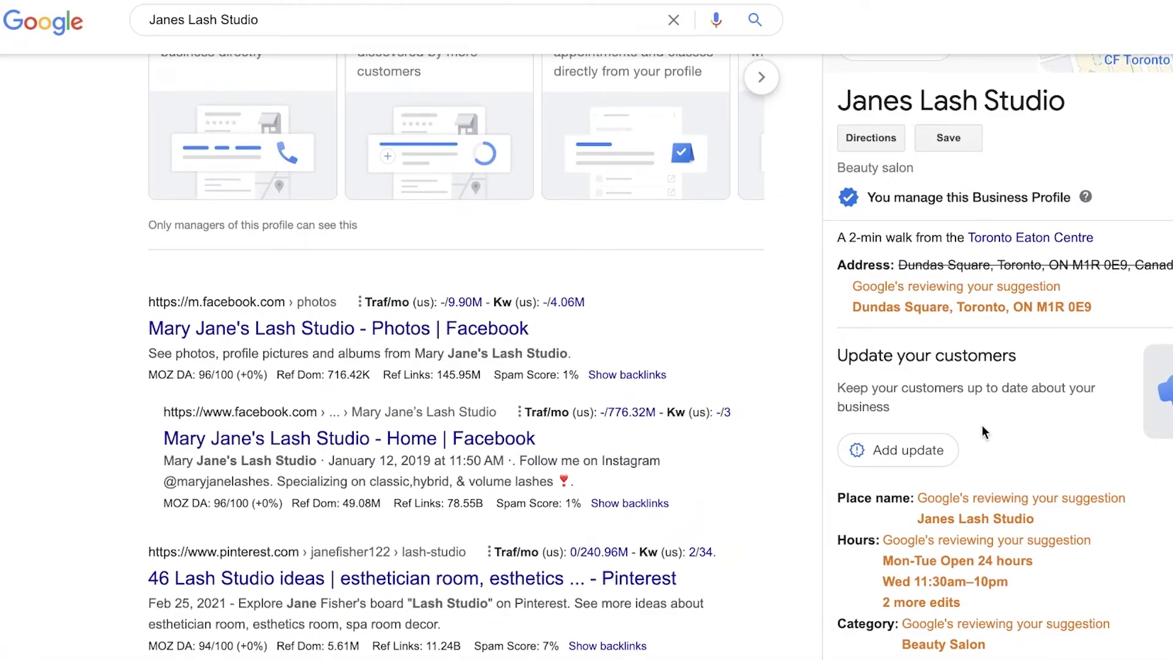
{"action": "scroll", "coordinate": [983, 432], "scroll_direction": "up", "scroll_amount": 8}
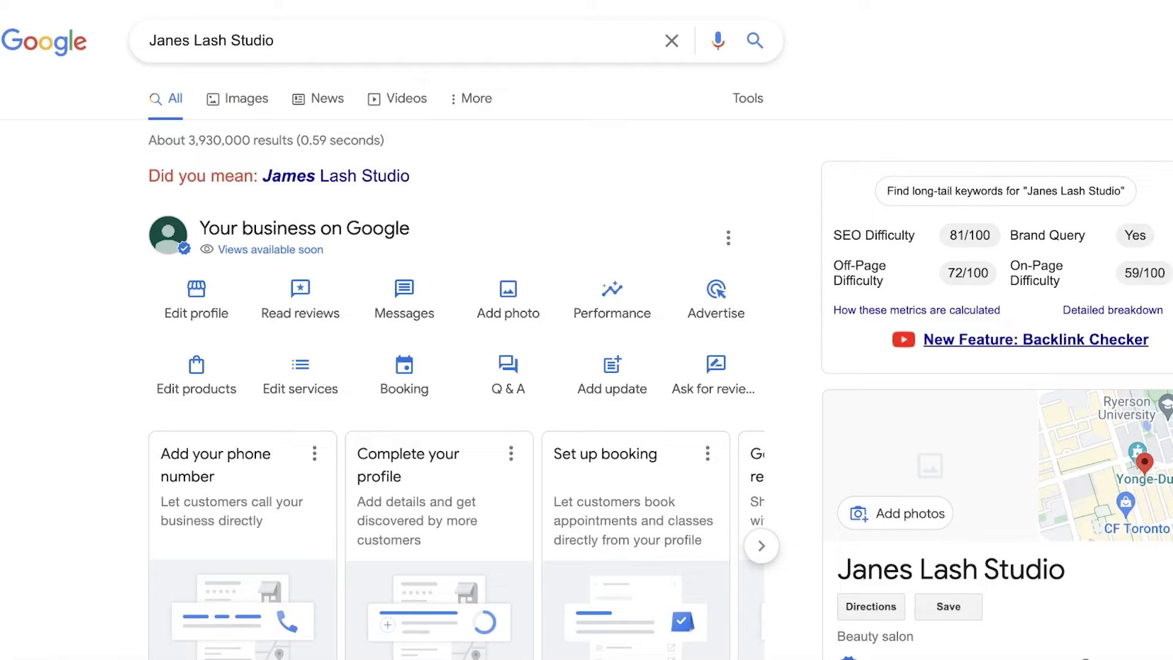
Close the SEO keyword metrics box above the Janes Lash Studio business profile
{"action": "left_click", "coordinate": [1171, 177]}
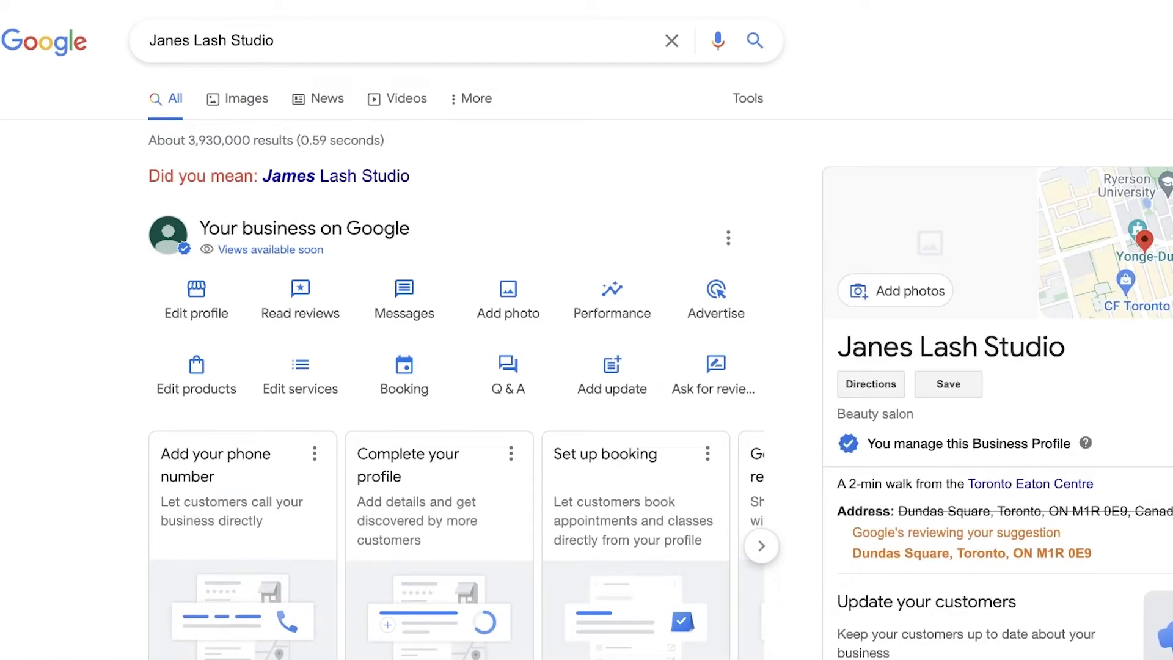